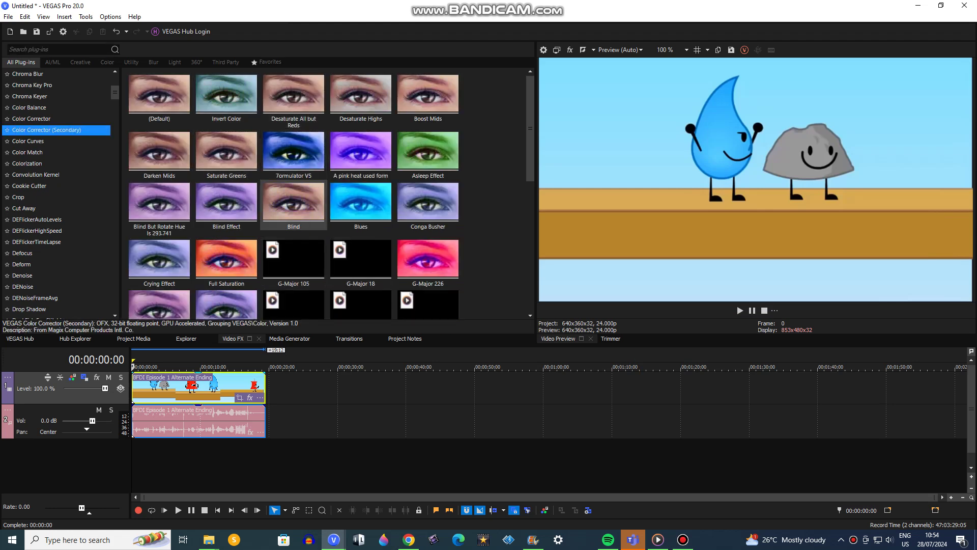
Apply the default Color Corrector (Secondary) preset to the video clip and set Rotate hue to 260.500.
{"action": "left_click", "coordinate": [159, 97]}
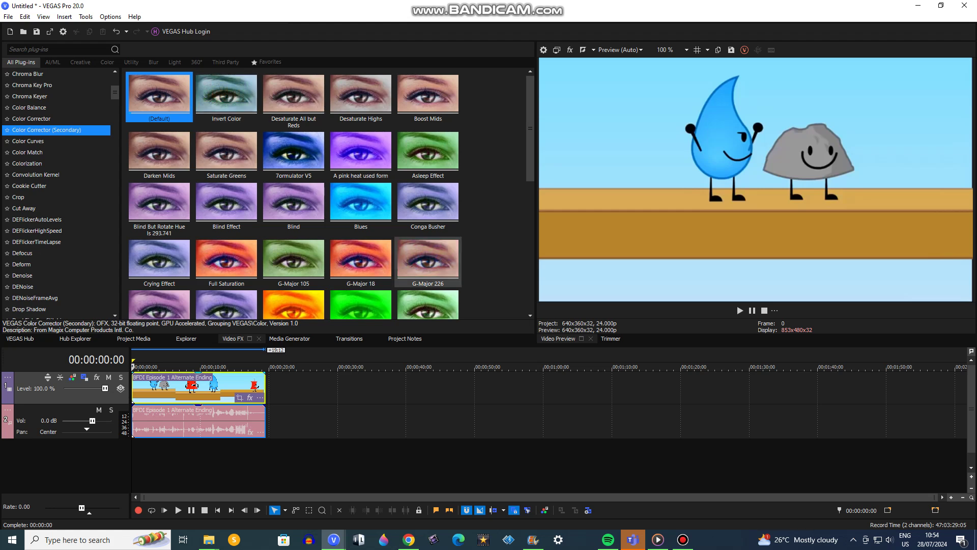
{"action": "scroll", "coordinate": [306, 214], "scroll_direction": "down", "scroll_amount": 10}
{"action": "scroll", "coordinate": [294, 230], "scroll_direction": "up", "scroll_amount": 10}
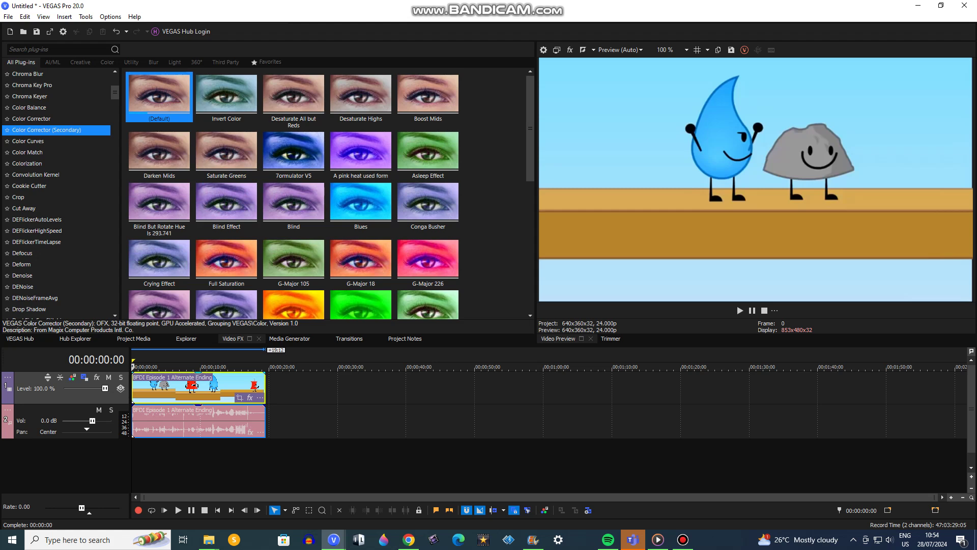
{"action": "left_click_drag", "start_coordinate": [159, 97], "coordinate": [199, 388]}
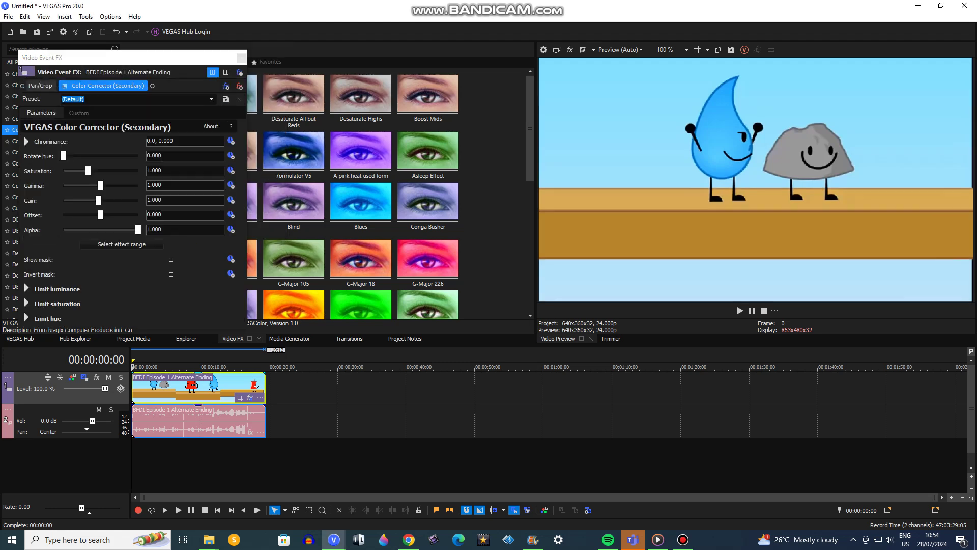
{"action": "type", "text": "260.500"}
{"action": "key", "text": "Return"}
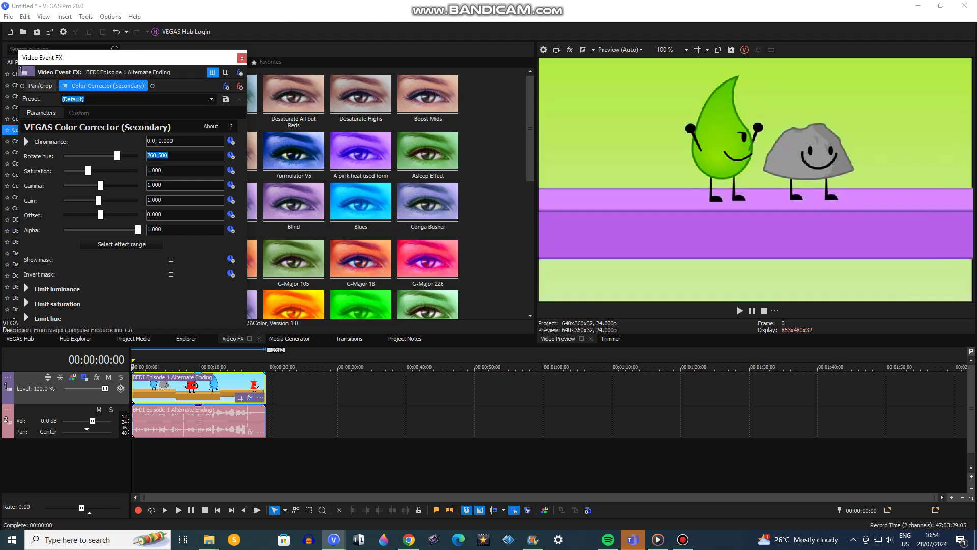
{"action": "left_click", "coordinate": [242, 58]}
Turn on Bandicam's drawing toolbar and select the S_WarpPerspective effect in the plug-in list to show its presets.
{"action": "left_click_drag", "start_coordinate": [115, 93], "coordinate": [115, 114]}
{"action": "scroll", "coordinate": [61, 216], "scroll_direction": "down", "scroll_amount": 15}
{"action": "scroll", "coordinate": [61, 218], "scroll_direction": "down", "scroll_amount": 15}
{"action": "scroll", "coordinate": [62, 225], "scroll_direction": "down", "scroll_amount": 5}
{"action": "scroll", "coordinate": [61, 225], "scroll_direction": "down", "scroll_amount": 3}
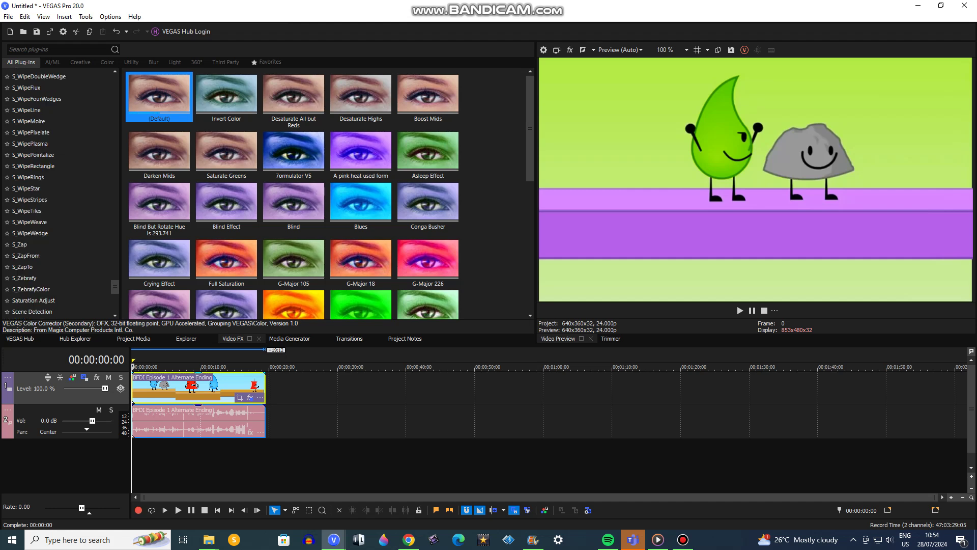
{"action": "scroll", "coordinate": [56, 154], "scroll_direction": "up", "scroll_amount": 4}
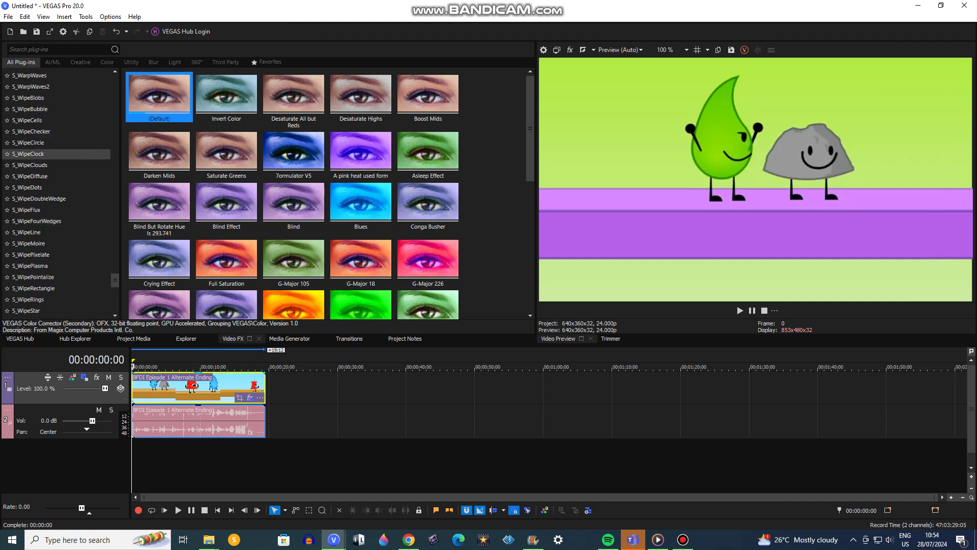
{"action": "scroll", "coordinate": [56, 229], "scroll_direction": "up", "scroll_amount": 5}
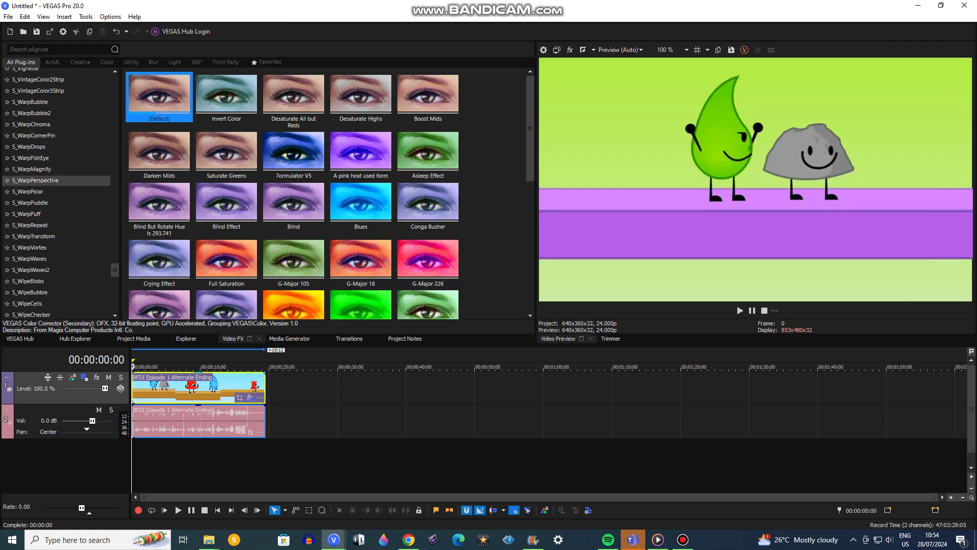
{"action": "left_click", "coordinate": [683, 540]}
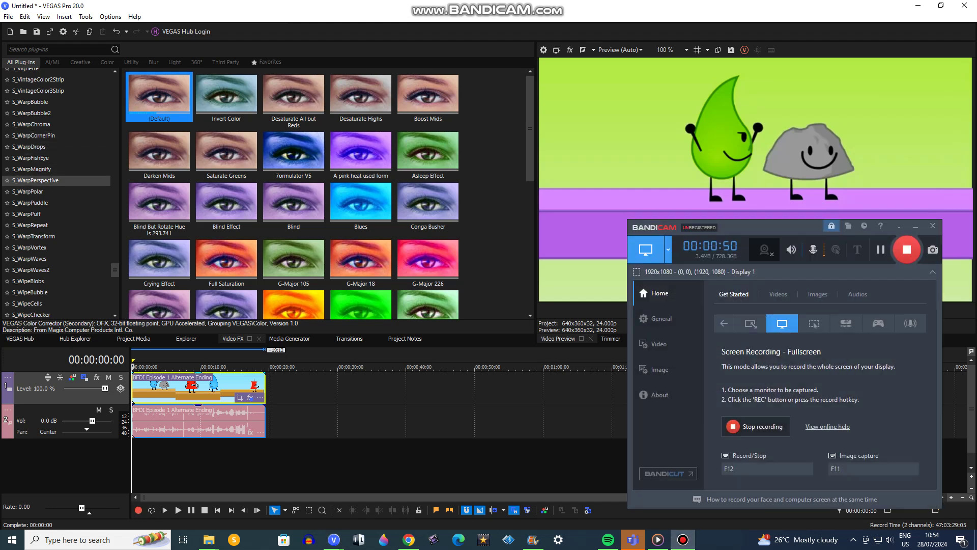
{"action": "left_click", "coordinate": [965, 6]}
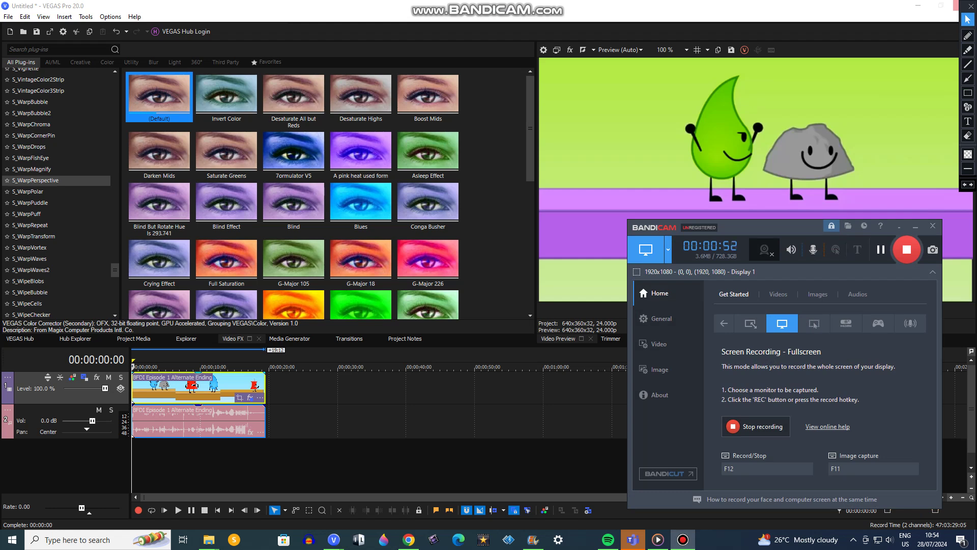
{"action": "left_click", "coordinate": [36, 180]}
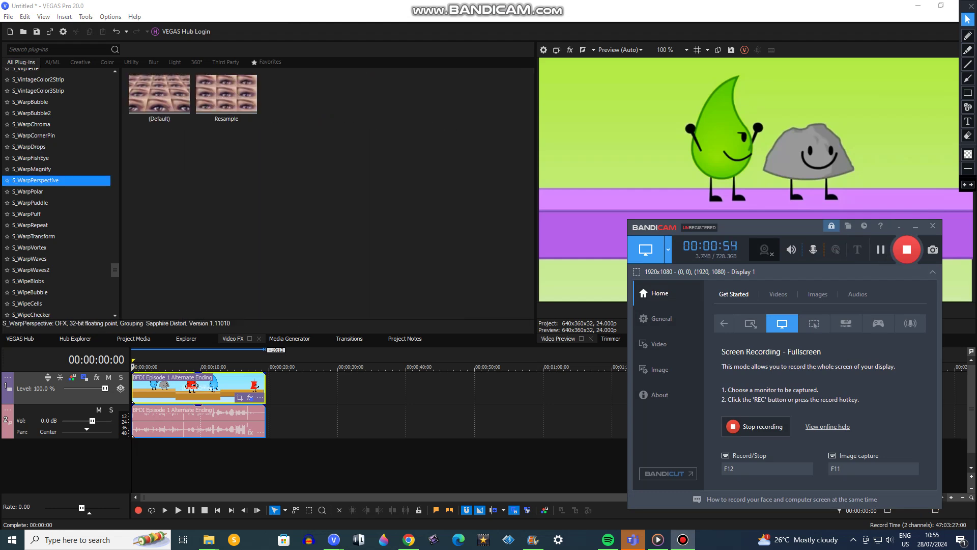
Circle the S_WarpPerspective entry with the blue pencil and erase that annotation.
{"action": "left_click", "coordinate": [968, 36]}
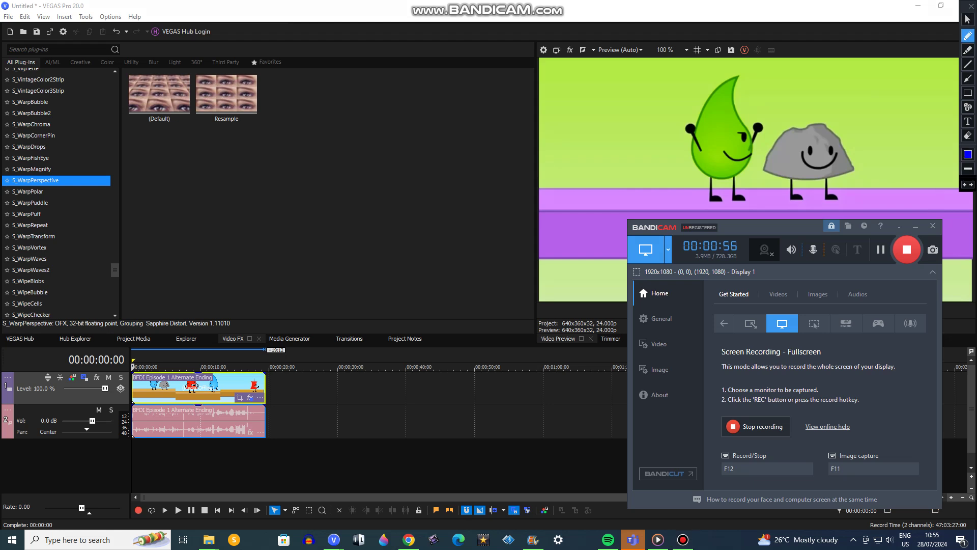
{"action": "left_click_drag", "start_coordinate": [51, 175], "coordinate": [33, 191]}
{"action": "left_click", "coordinate": [967, 19]}
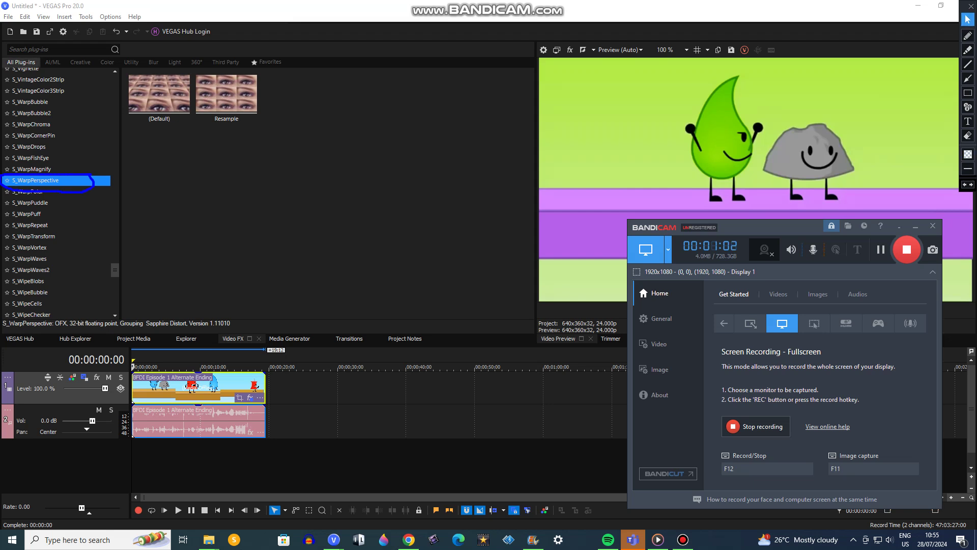
{"action": "left_click", "coordinate": [967, 136]}
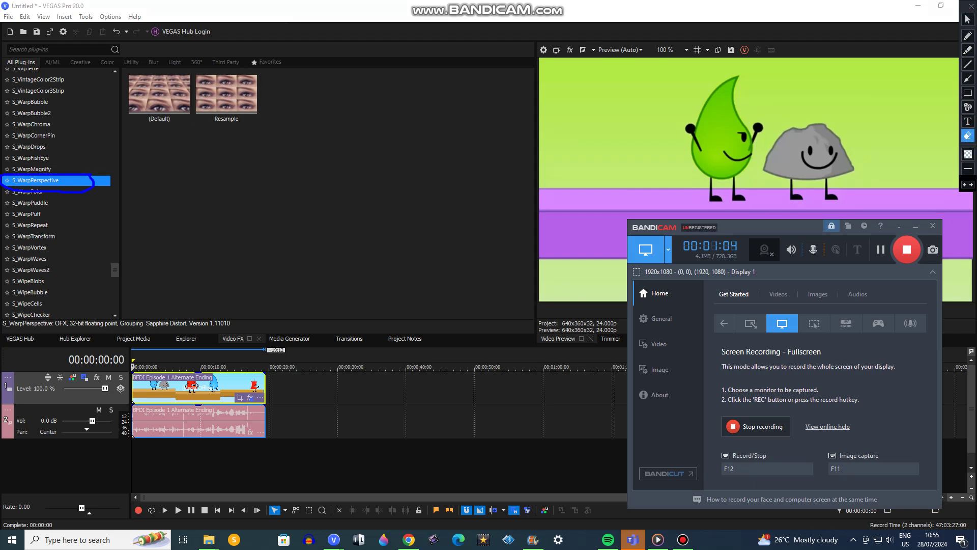
{"action": "left_click", "coordinate": [92, 181]}
{"action": "left_click", "coordinate": [967, 19]}
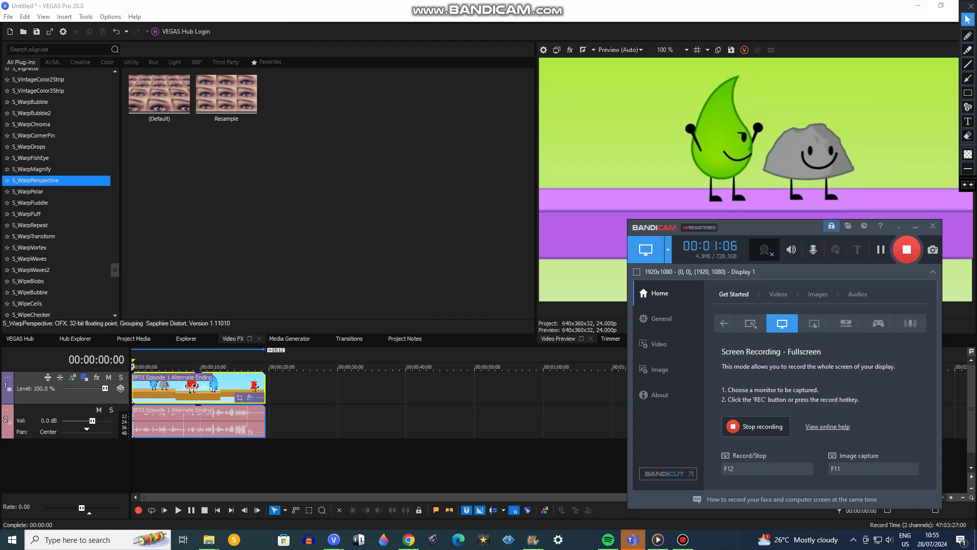
Minimize the Bandicam window and apply the Resample preset of S_WarpPerspective to the video clip.
{"action": "left_click", "coordinate": [916, 226]}
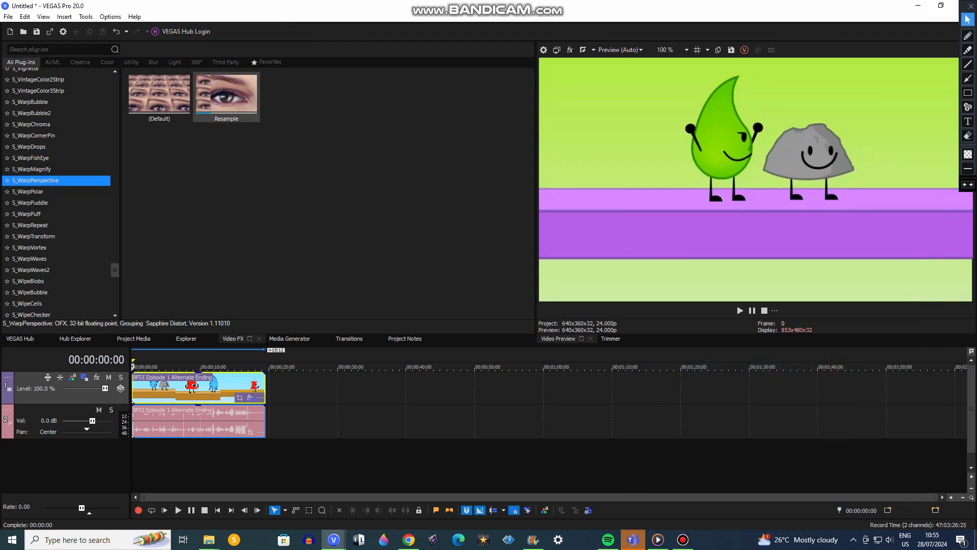
{"action": "left_click", "coordinate": [226, 97]}
{"action": "left_click_drag", "start_coordinate": [227, 97], "coordinate": [199, 388]}
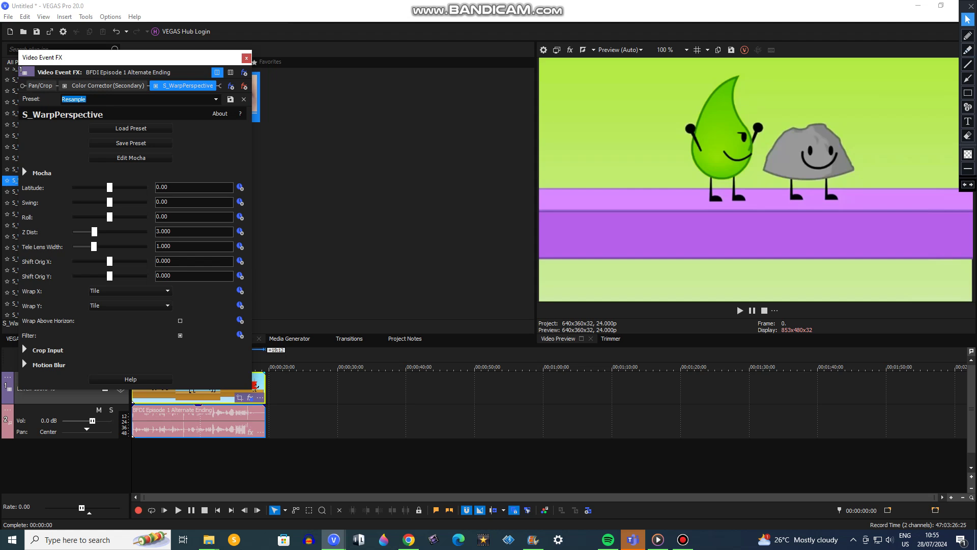
Circle the S_WarpPerspective parameters with the blue pencil and add a 20 px text note "WATCH THIS" beside them.
{"action": "left_click", "coordinate": [968, 36]}
{"action": "left_click_drag", "start_coordinate": [267, 171], "coordinate": [101, 159]}
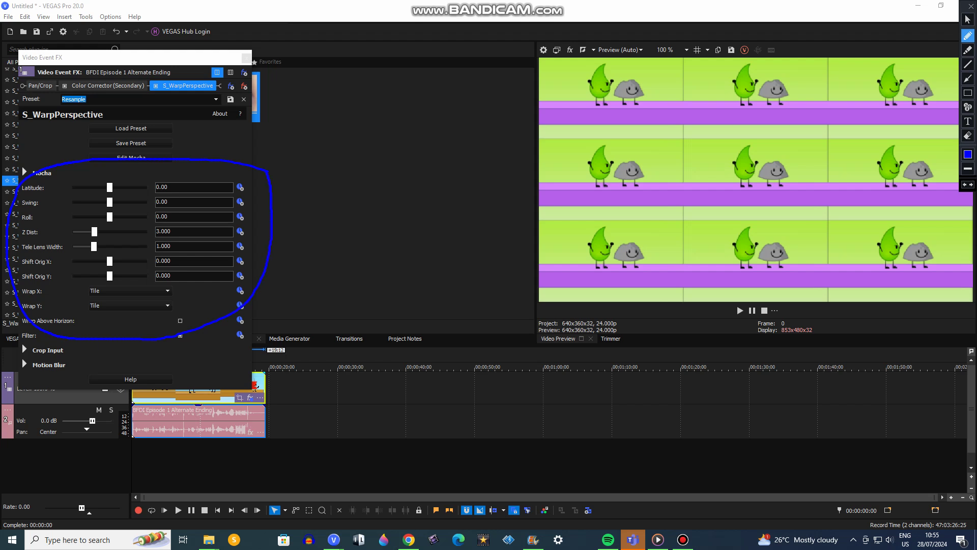
{"action": "left_click", "coordinate": [967, 121]}
{"action": "left_click", "coordinate": [294, 158]}
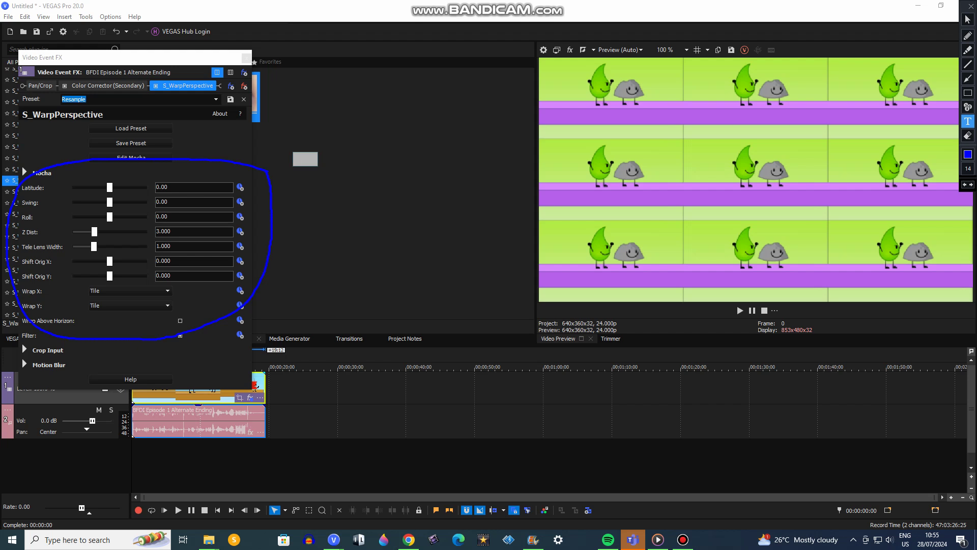
{"action": "left_click", "coordinate": [968, 168]}
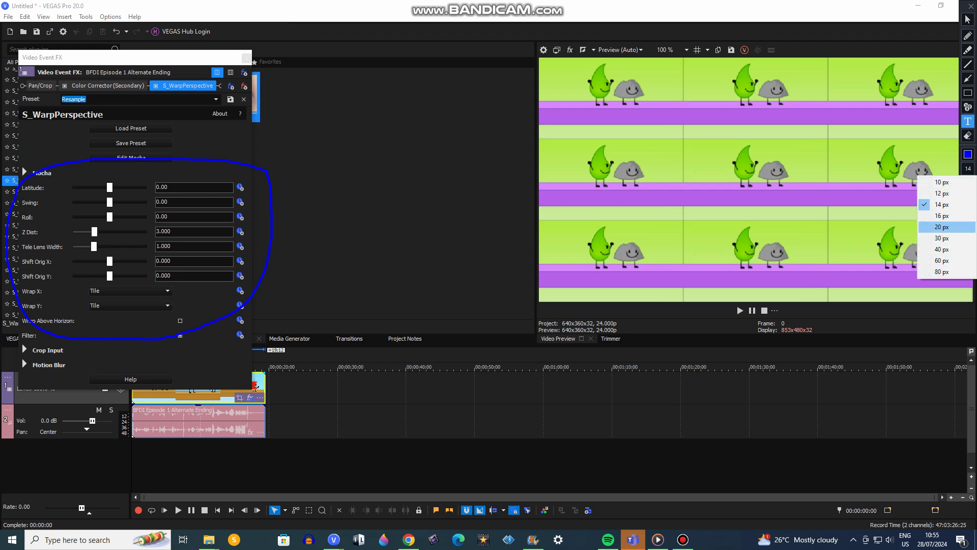
{"action": "left_click", "coordinate": [942, 226]}
{"action": "left_click", "coordinate": [302, 168]}
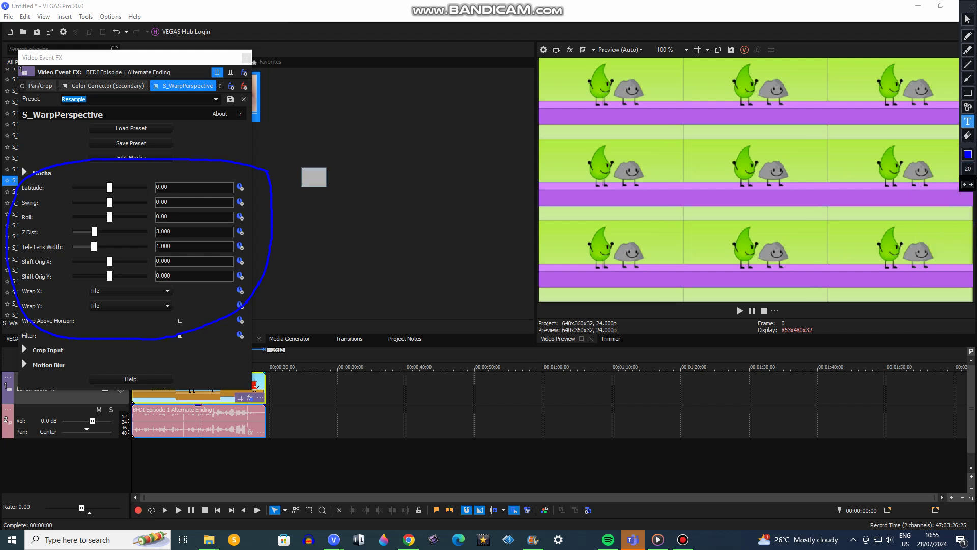
{"action": "type", "text": "FOUWATCH"}
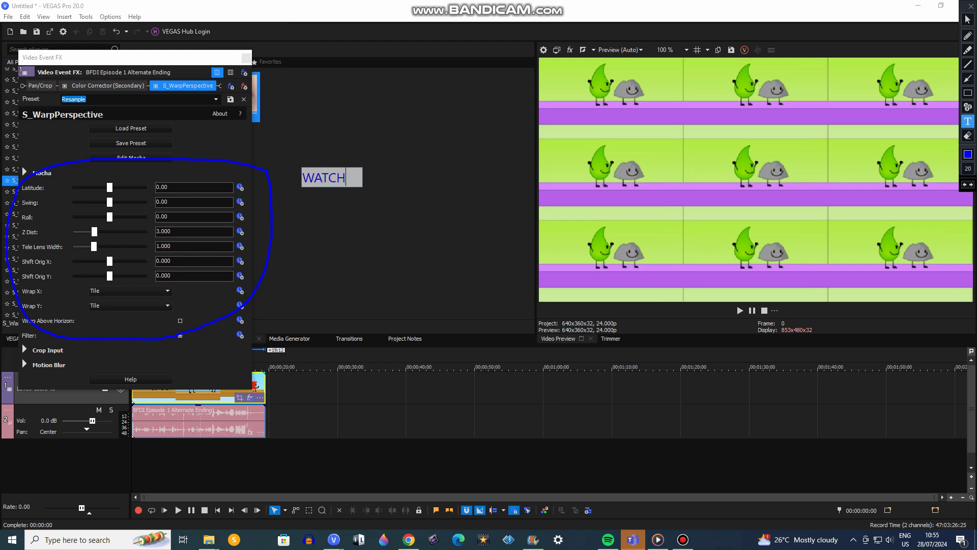
{"action": "type", "text": " THS"}
{"action": "key", "text": "BackSpace"}
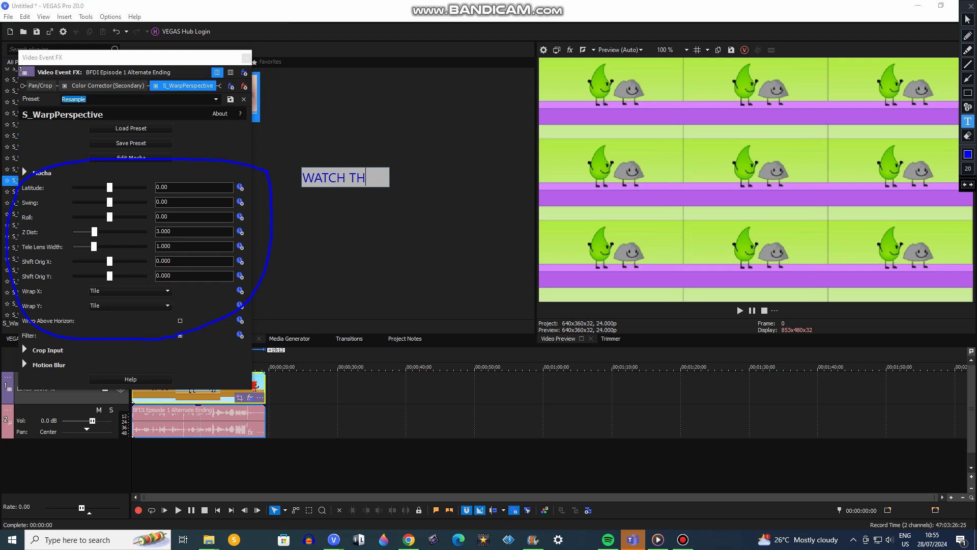
{"action": "type", "text": "IS"}
{"action": "key", "text": "Return"}
{"action": "key", "text": "BackSpace"}
{"action": "key", "text": "Escape"}
Erase the blue annotation around the S_WarpPerspective parameters.
{"action": "left_click", "coordinate": [967, 19]}
{"action": "left_click", "coordinate": [968, 135]}
{"action": "key", "text": "Escape"}
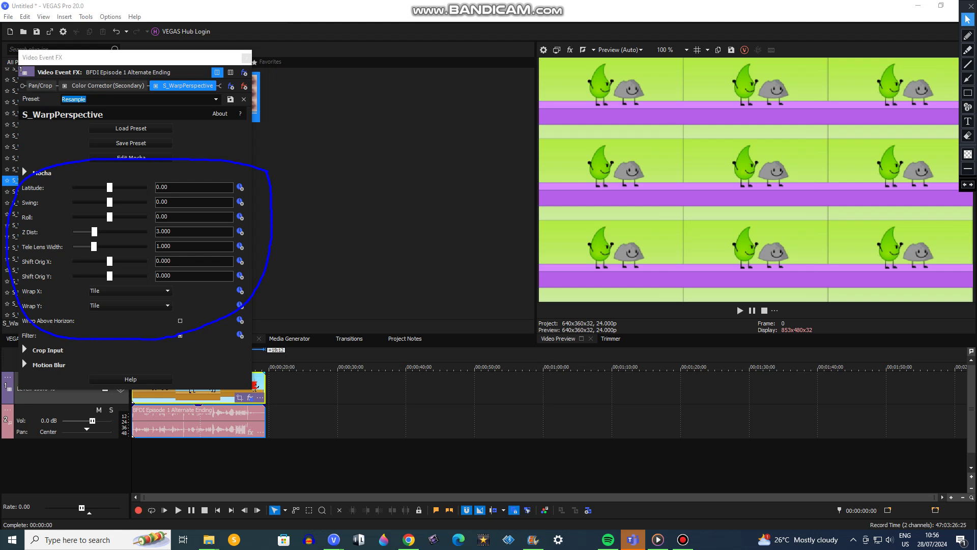
{"action": "key", "text": "e"}
{"action": "left_click", "coordinate": [23, 343]}
{"action": "key", "text": "Escape"}
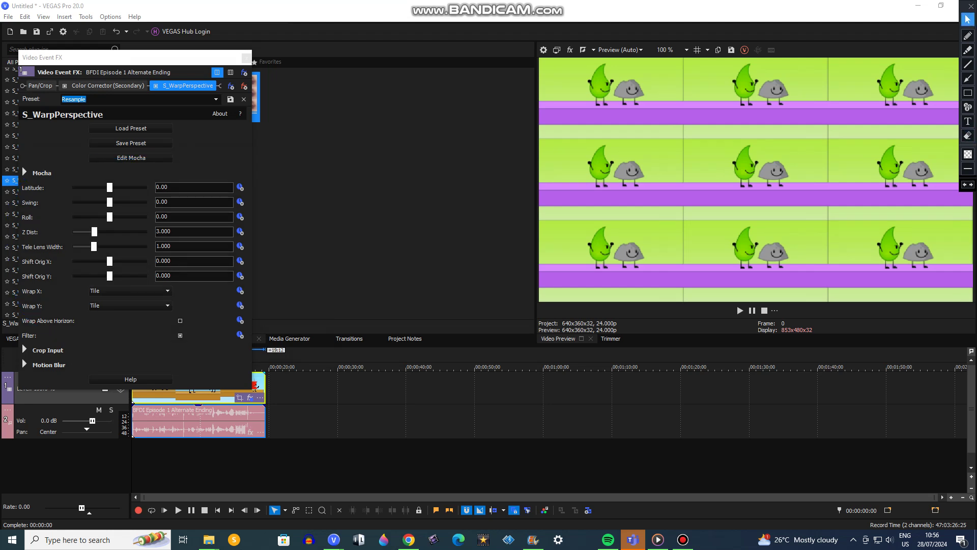
Close the S_WarpPerspective settings, circle Swirl in the plug-in list with the blue pencil and select it.
{"action": "left_click", "coordinate": [246, 57]}
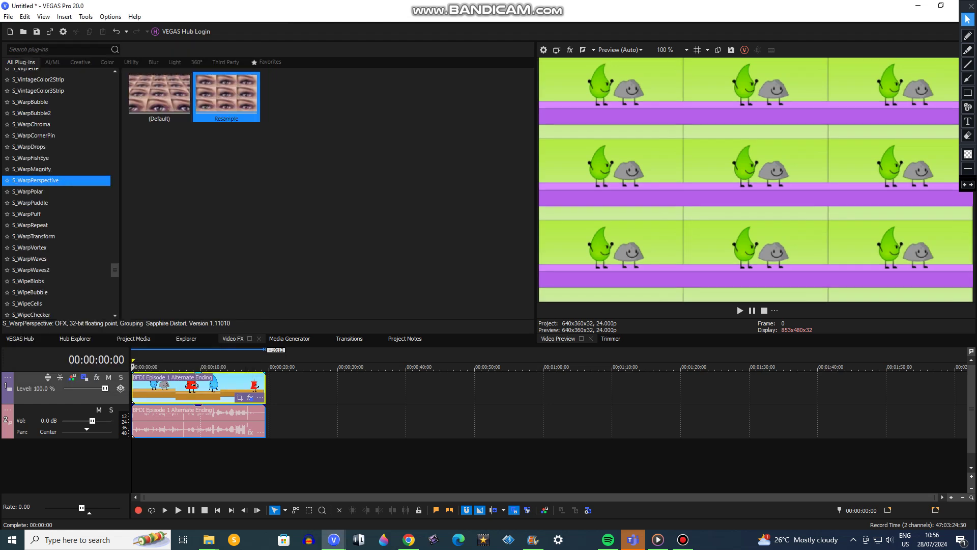
{"action": "scroll", "coordinate": [51, 234], "scroll_direction": "down", "scroll_amount": 10}
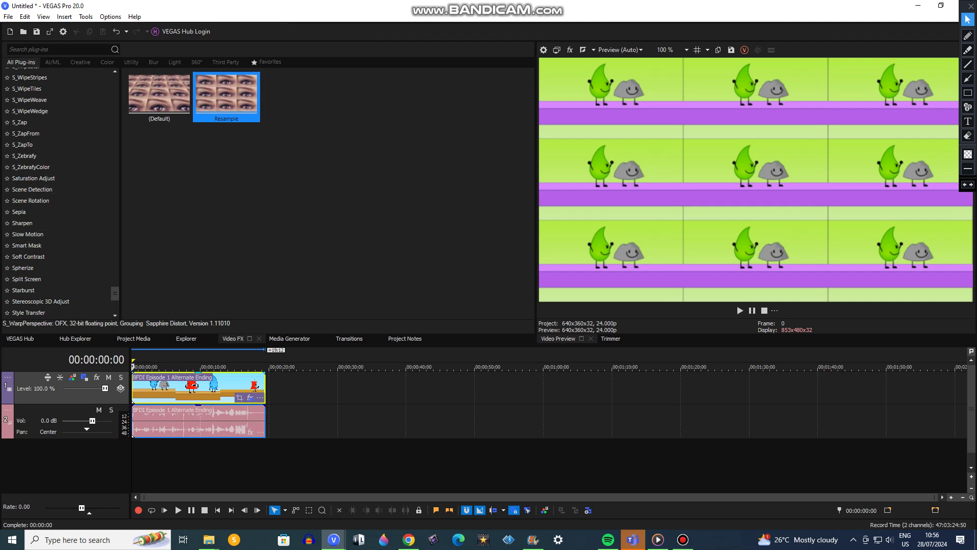
{"action": "left_click", "coordinate": [682, 540]}
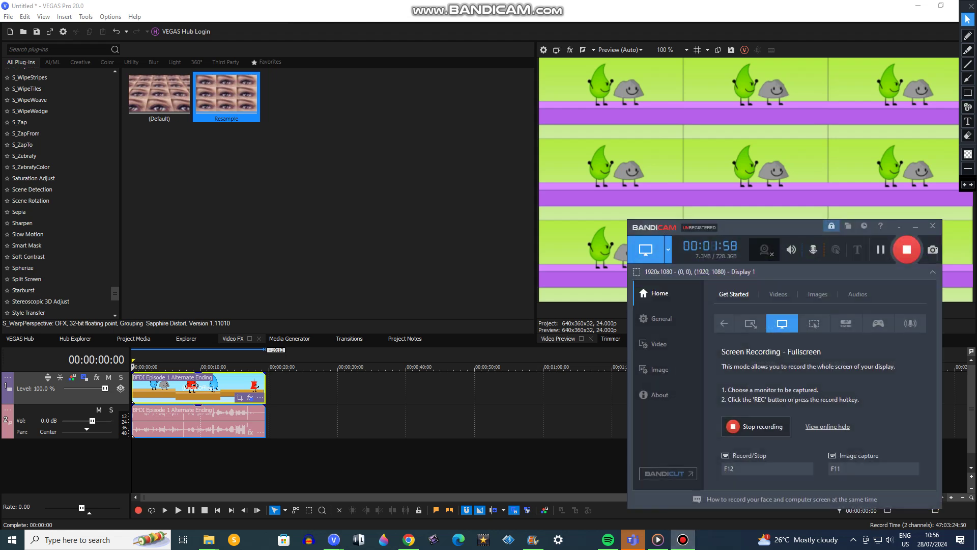
{"action": "left_click", "coordinate": [968, 36]}
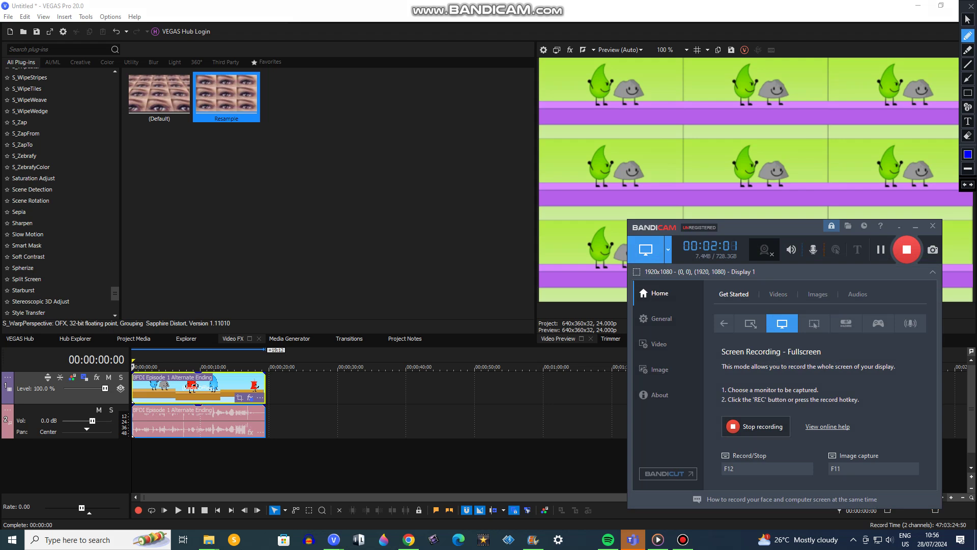
{"action": "left_click", "coordinate": [967, 19]}
{"action": "scroll", "coordinate": [31, 246], "scroll_direction": "down", "scroll_amount": 6}
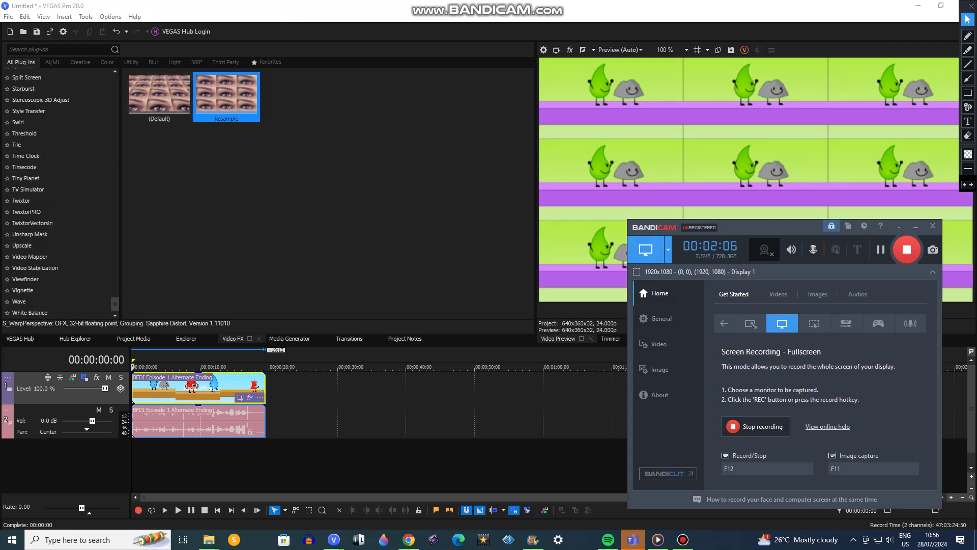
{"action": "left_click", "coordinate": [968, 36]}
{"action": "left_click", "coordinate": [968, 19]}
{"action": "left_click", "coordinate": [18, 123]}
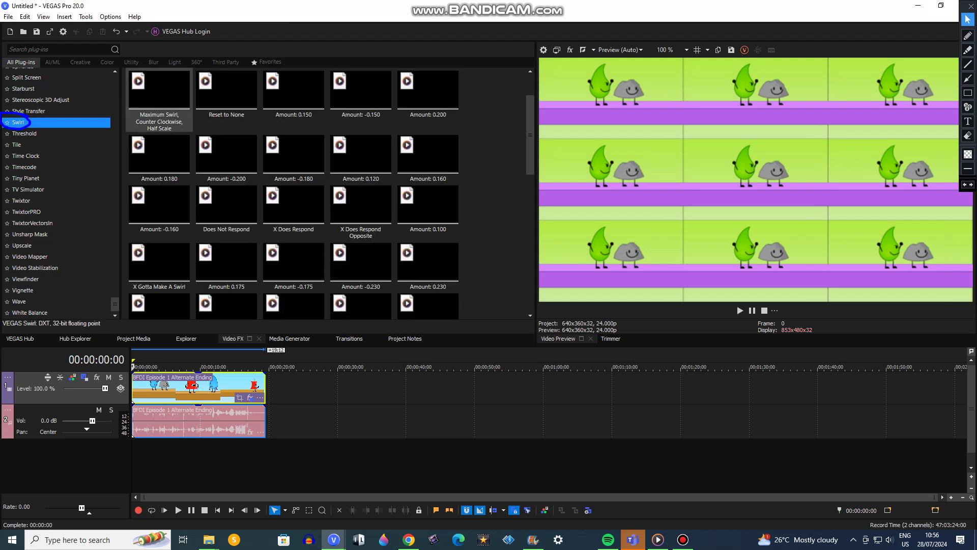
Erase the blue circle around the Swirl entry and return to the normal pointer.
{"action": "left_click", "coordinate": [967, 135]}
{"action": "left_click_drag", "start_coordinate": [35, 122], "coordinate": [4, 124]}
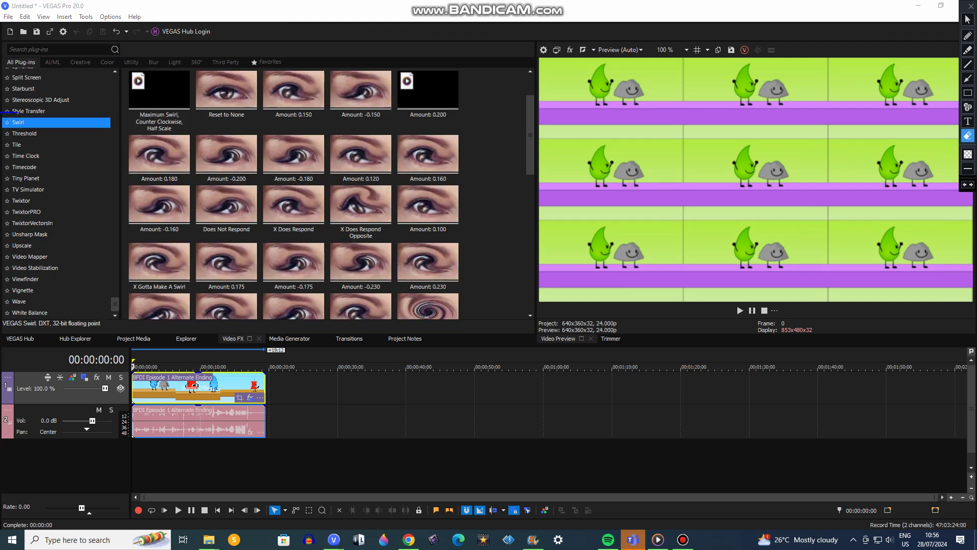
{"action": "left_click", "coordinate": [968, 20]}
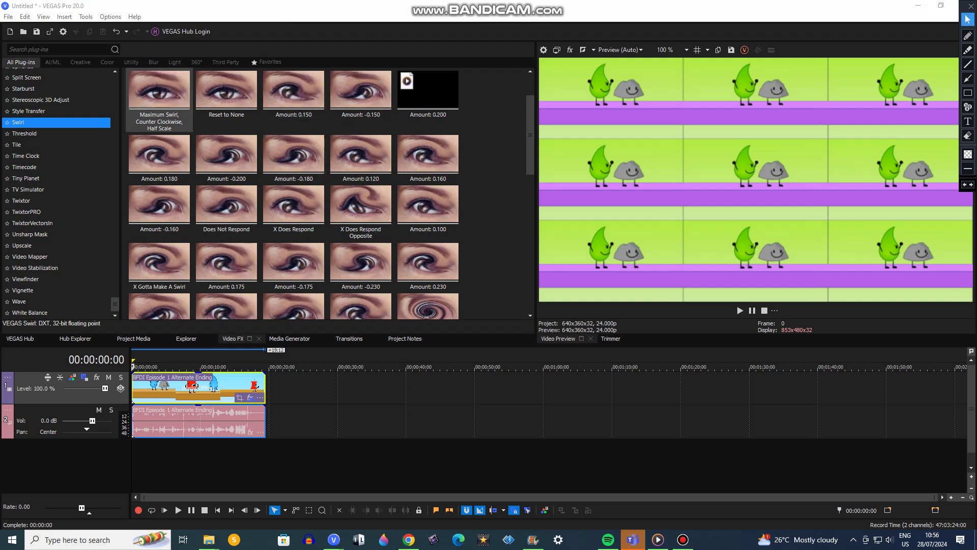
Apply the Reset to None preset of Swirl to the video clip and set the swirl Amount to -0.300.
{"action": "left_click_drag", "start_coordinate": [227, 94], "coordinate": [192, 388]}
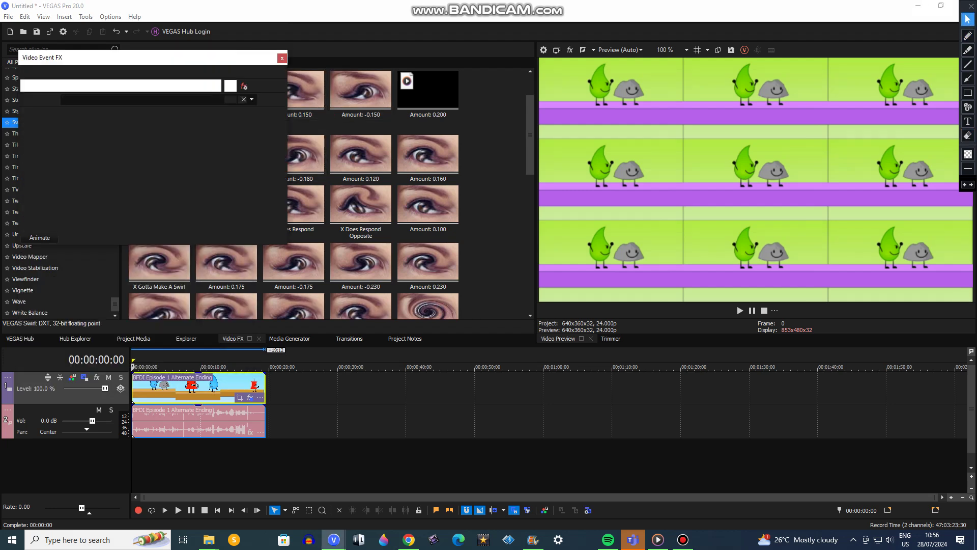
{"action": "double_click", "coordinate": [201, 131]}
{"action": "type", "text": "-0.3"}
{"action": "key", "text": "Return"}
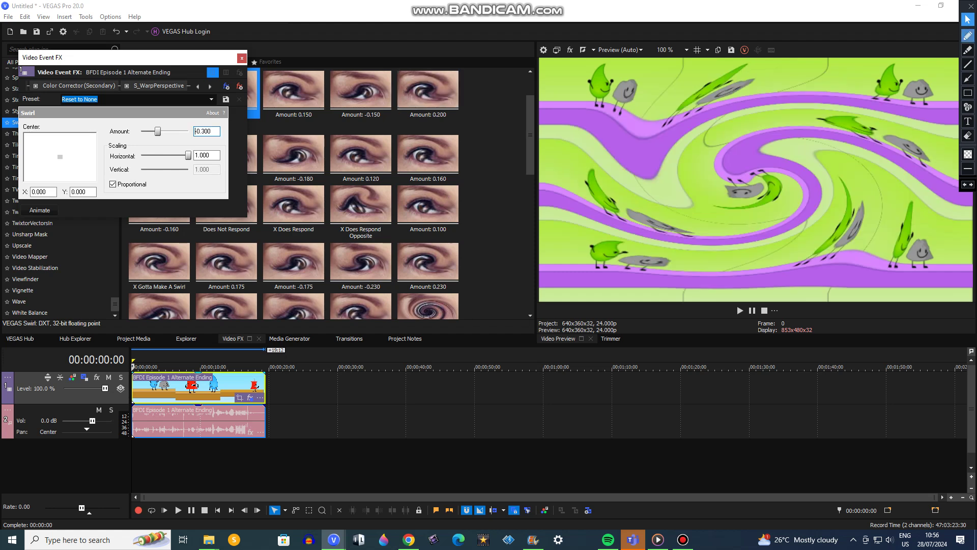
Circle the Swirl settings with the blue pencil.
{"action": "left_click", "coordinate": [968, 36]}
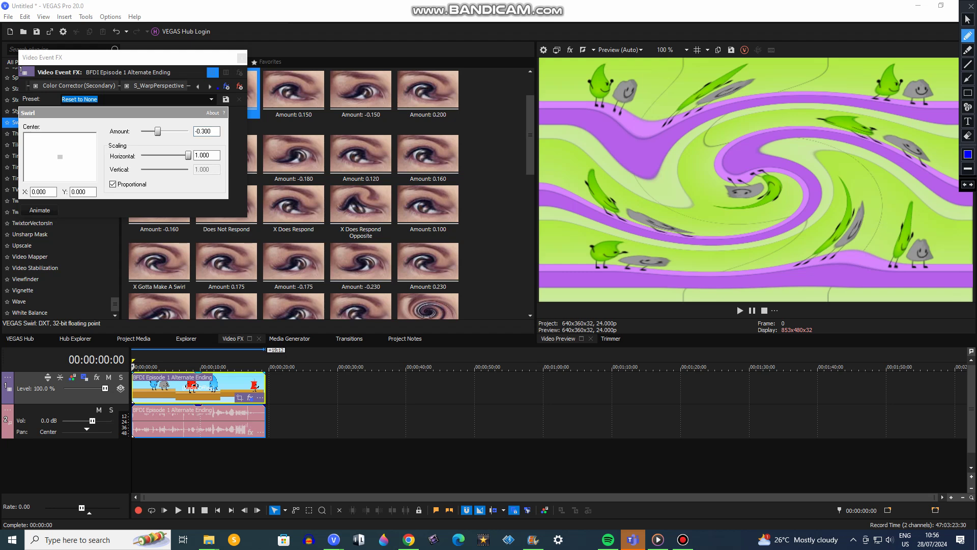
{"action": "left_click_drag", "start_coordinate": [93, 92], "coordinate": [29, 84]}
{"action": "mouse_move", "coordinate": [104, 219]}
{"action": "left_mouse_down"}
{"action": "mouse_move", "coordinate": [259, 194]}
{"action": "mouse_move", "coordinate": [266, 134]}
{"action": "mouse_move", "coordinate": [247, 90]}
{"action": "left_mouse_up"}
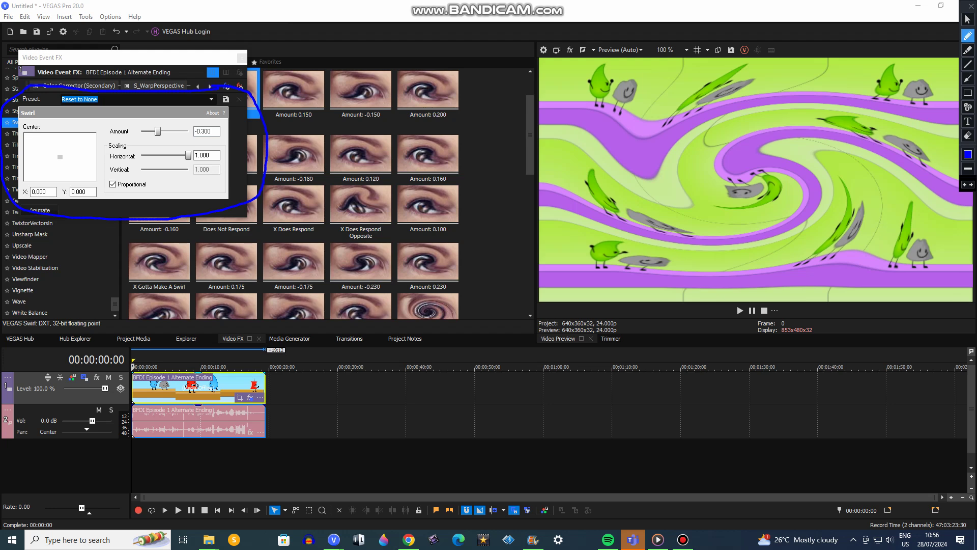
Erase the blue circle around the Swirl settings and close the effect window with the normal pointer.
{"action": "left_click", "coordinate": [968, 135]}
{"action": "left_click", "coordinate": [266, 158]}
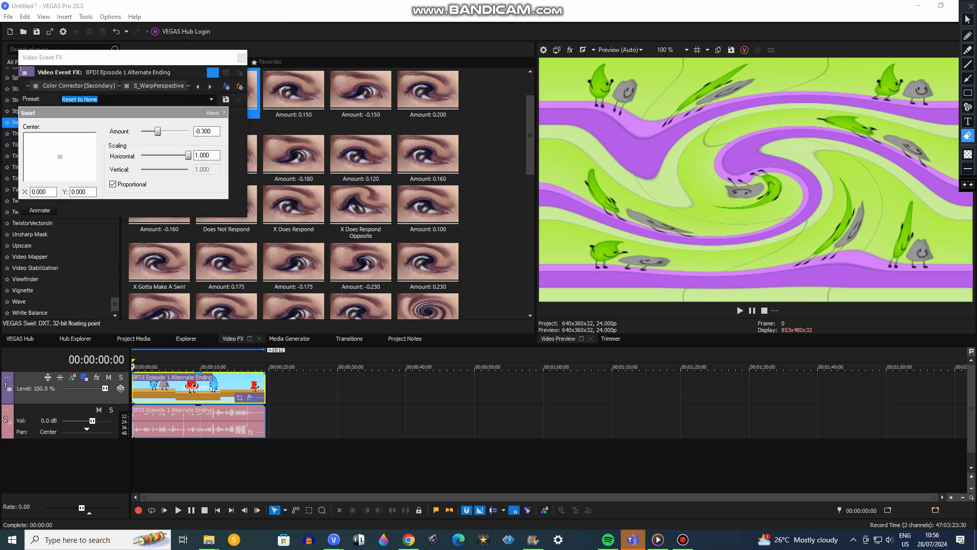
{"action": "left_click", "coordinate": [968, 20]}
{"action": "left_click", "coordinate": [241, 57]}
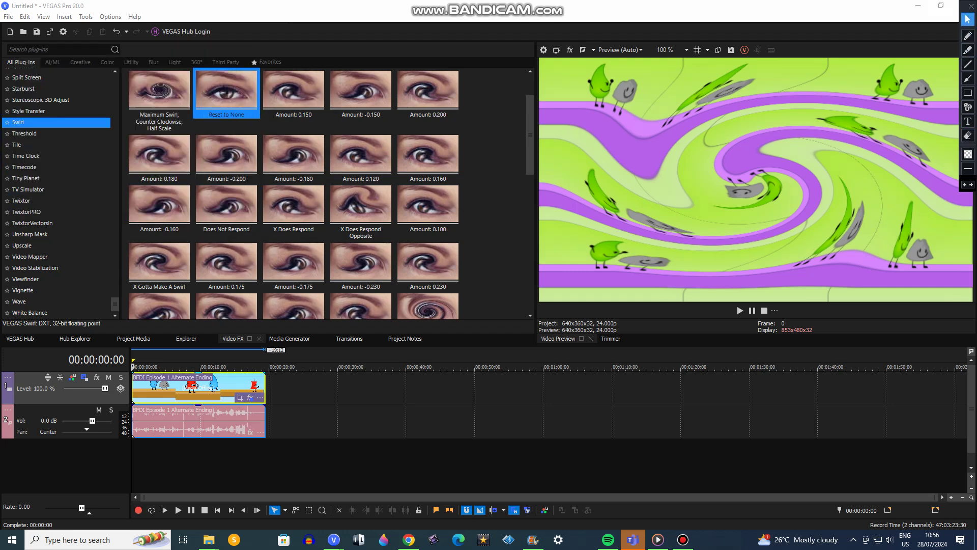
Apply the Reset To None preset of NewBlue ME Wiggle to the video clip and dismiss the trial and promotion windows.
{"action": "left_click_drag", "start_coordinate": [116, 279], "coordinate": [115, 130]}
{"action": "scroll", "coordinate": [59, 194], "scroll_direction": "up", "scroll_amount": 3}
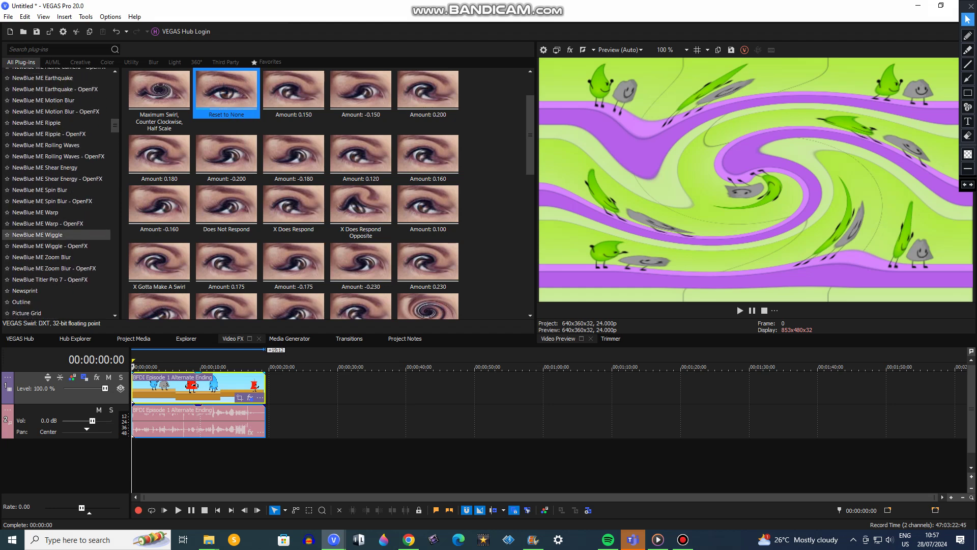
{"action": "left_click", "coordinate": [37, 234]}
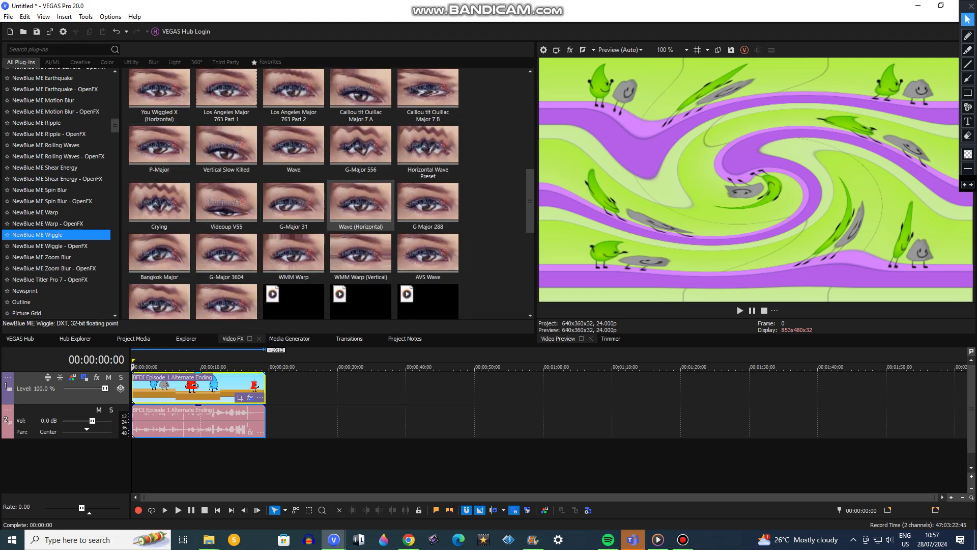
{"action": "scroll", "coordinate": [227, 269], "scroll_direction": "down", "scroll_amount": 5}
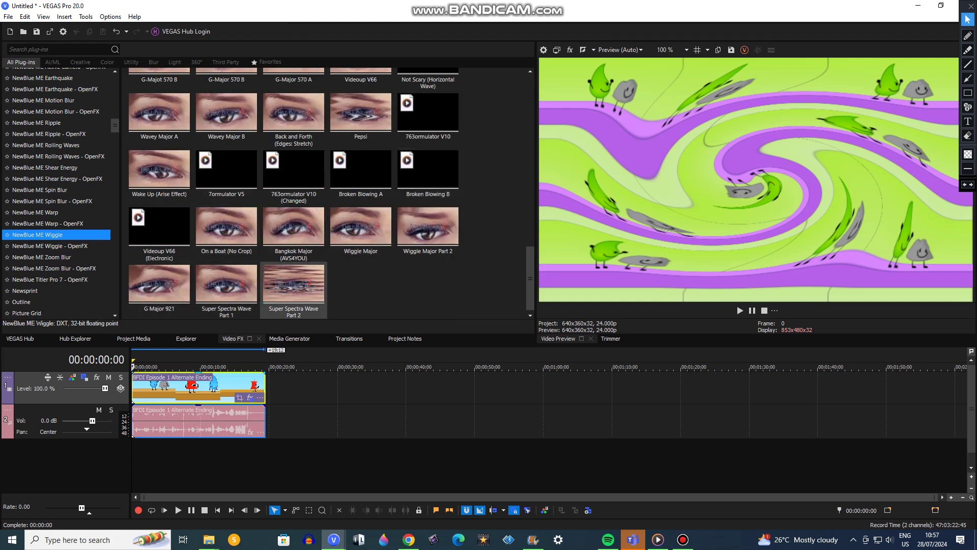
{"action": "scroll", "coordinate": [427, 153], "scroll_direction": "up", "scroll_amount": 8}
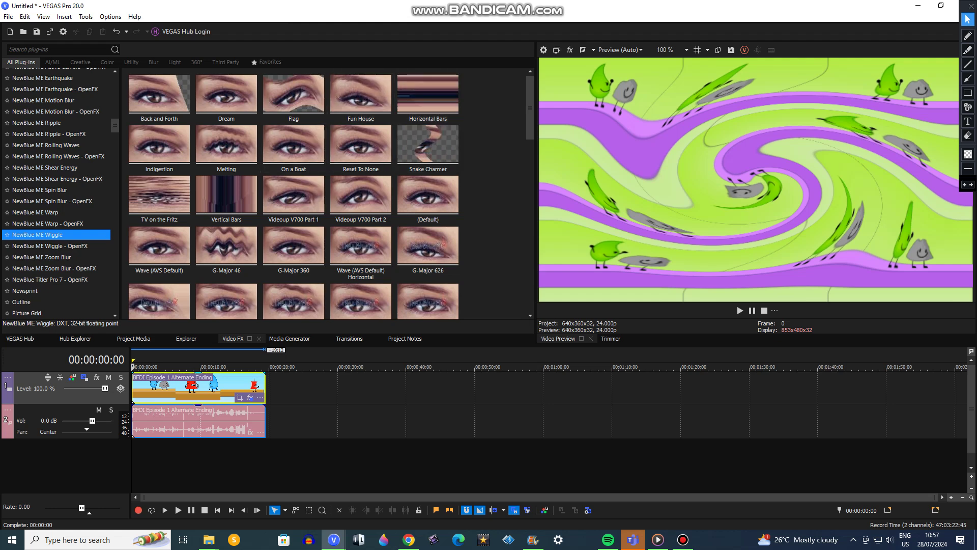
{"action": "left_click", "coordinate": [361, 147]}
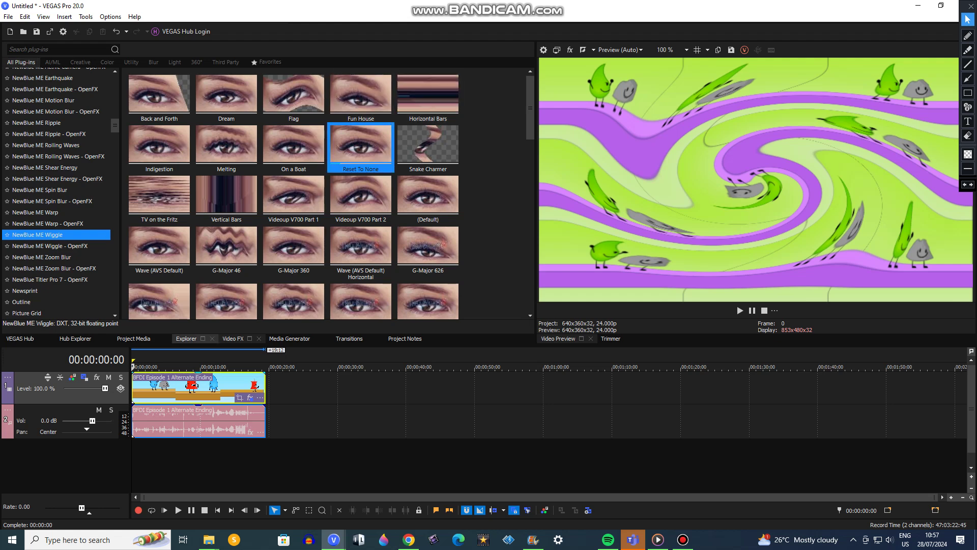
{"action": "left_click_drag", "start_coordinate": [360, 147], "coordinate": [176, 388]}
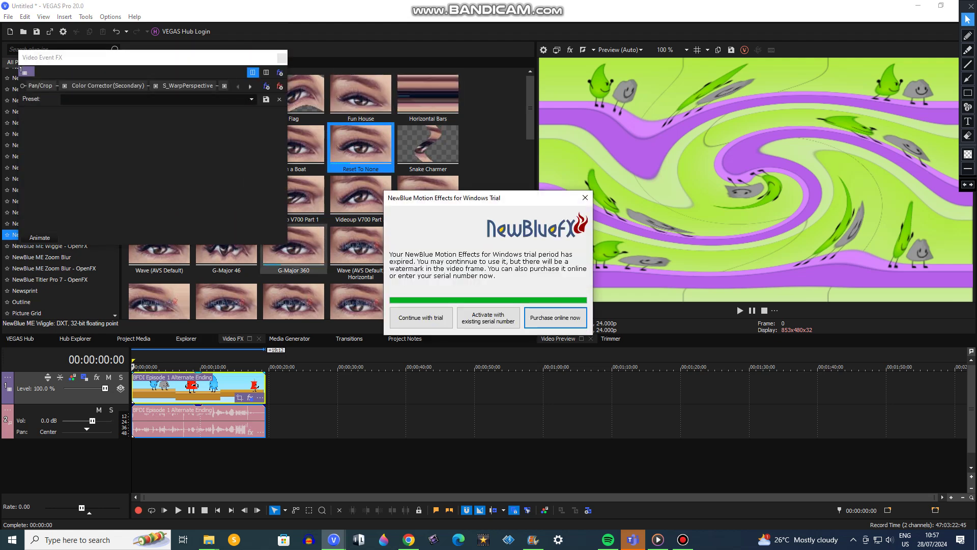
{"action": "left_click", "coordinate": [585, 198]}
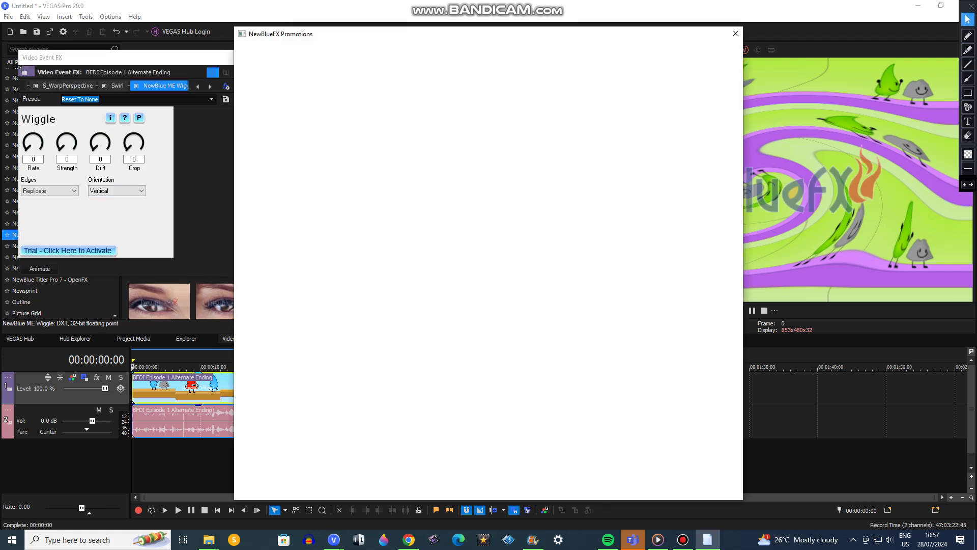
{"action": "left_click", "coordinate": [736, 33]}
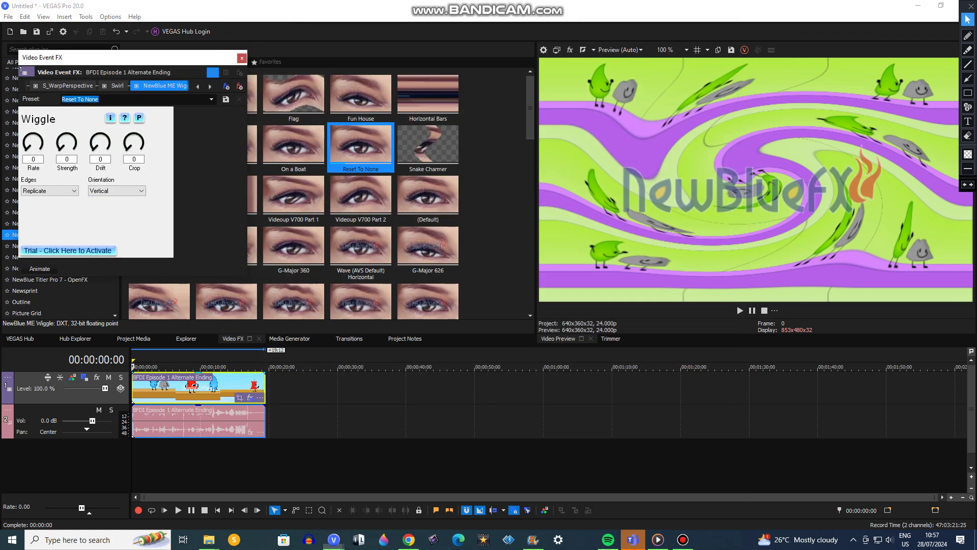
Set the Wiggle Rate to 20, Strength to 20 and Drift to 11.
{"action": "double_click", "coordinate": [34, 160]}
{"action": "type", "text": "20"}
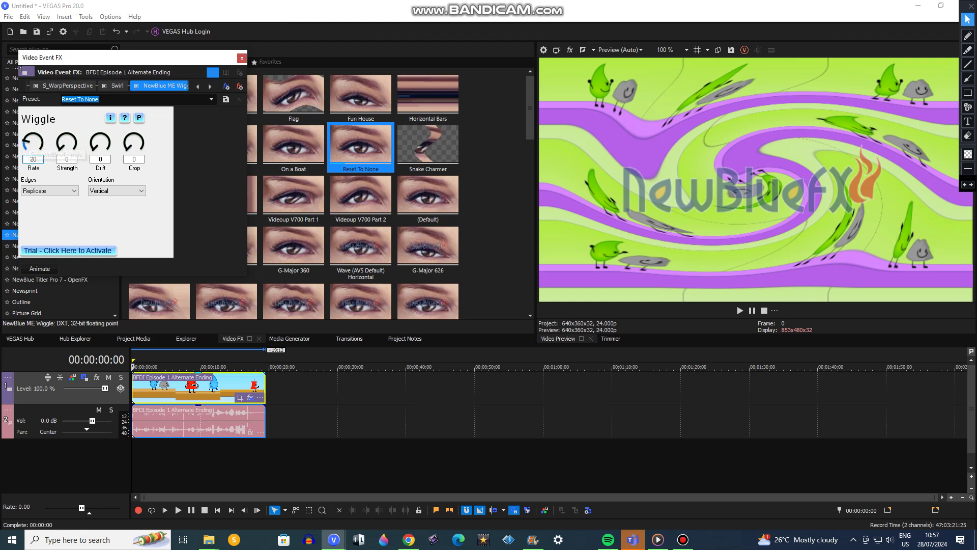
{"action": "left_click", "coordinate": [683, 539]}
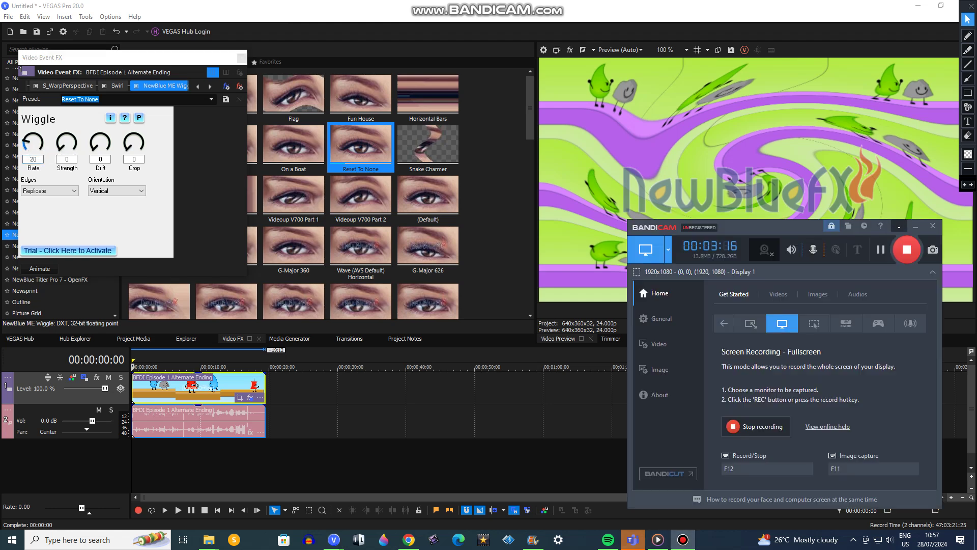
{"action": "left_click", "coordinate": [916, 227]}
{"action": "double_click", "coordinate": [67, 160]}
{"action": "type", "text": "20"}
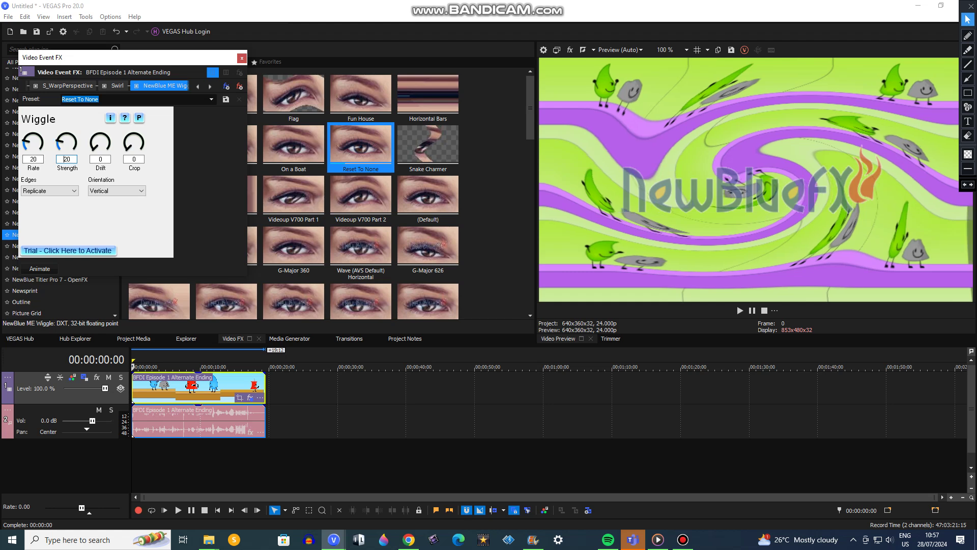
{"action": "key", "text": "Tab"}
{"action": "type", "text": "11"}
Name the Wiggle preset G Major 3604 and close the effect settings.
{"action": "type", "text": "G Major 3604"}
{"action": "left_click", "coordinate": [211, 99]}
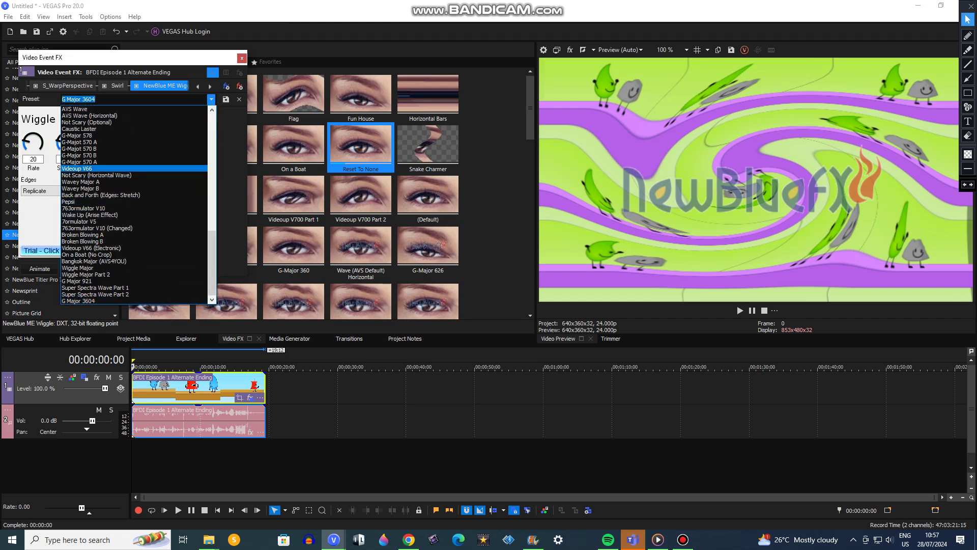
{"action": "key", "text": "Escape"}
{"action": "left_click", "coordinate": [242, 58]}
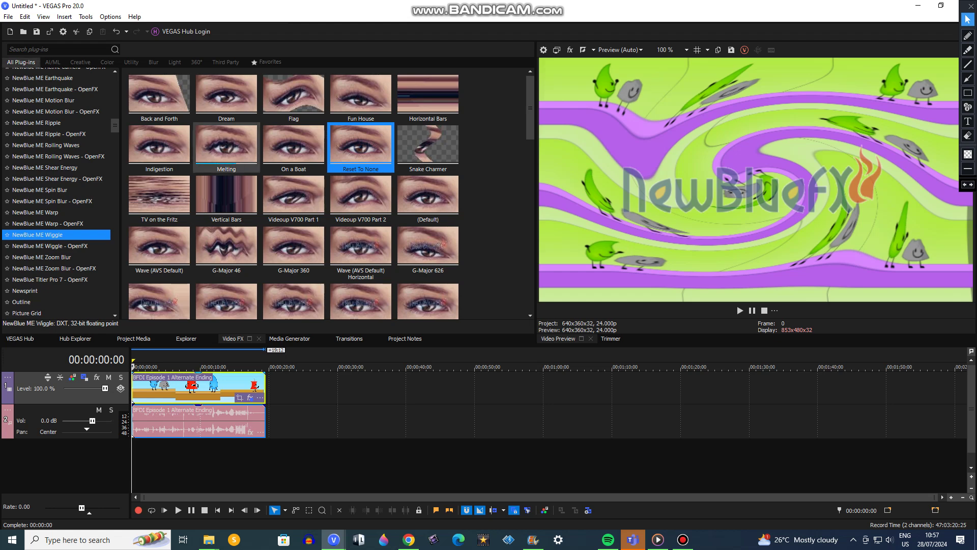
Set the audio event's stretch method to élastique with Efficient attributes and its pitch change to -12.
{"action": "right_click", "coordinate": [179, 423]}
{"action": "left_click", "coordinate": [206, 523]}
{"action": "left_click", "coordinate": [519, 208]}
{"action": "left_click", "coordinate": [509, 224]}
{"action": "left_click", "coordinate": [519, 208]}
{"action": "left_click", "coordinate": [509, 221]}
{"action": "left_click", "coordinate": [530, 262]}
{"action": "type", "text": "-1"}
{"action": "key", "text": "Return"}
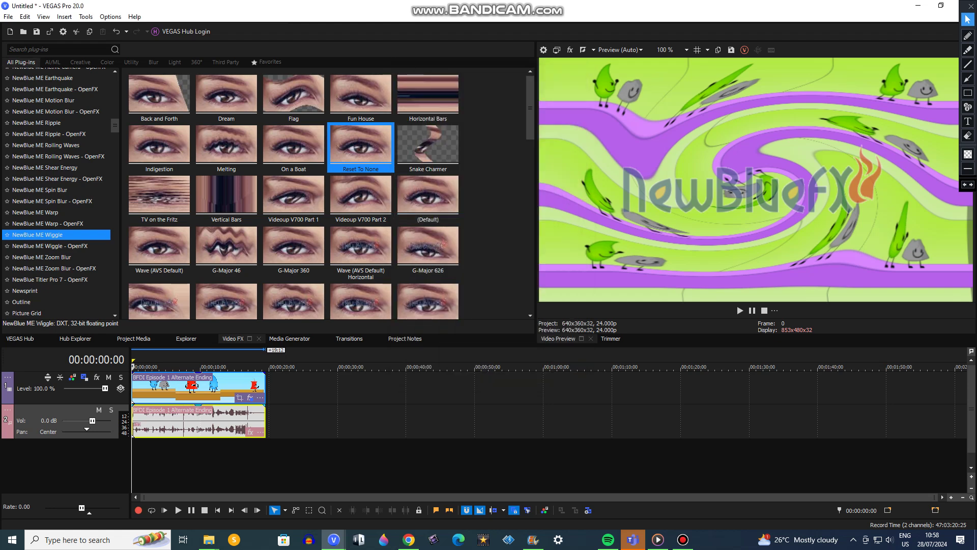
Place the text annotation "SORRY MISTAKE :(" on the screen above the timeline.
{"action": "right_click", "coordinate": [175, 423]}
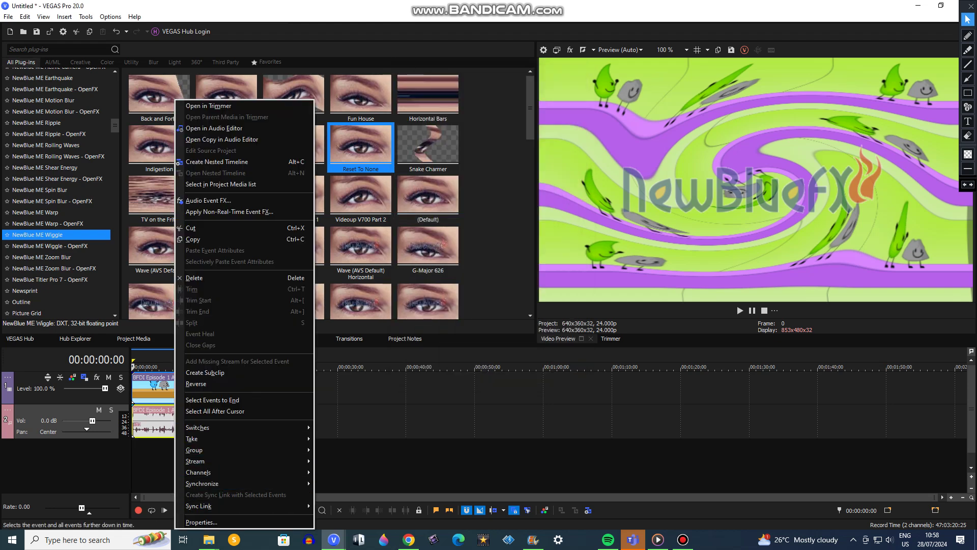
{"action": "left_click", "coordinate": [754, 184]}
{"action": "left_click", "coordinate": [967, 122]}
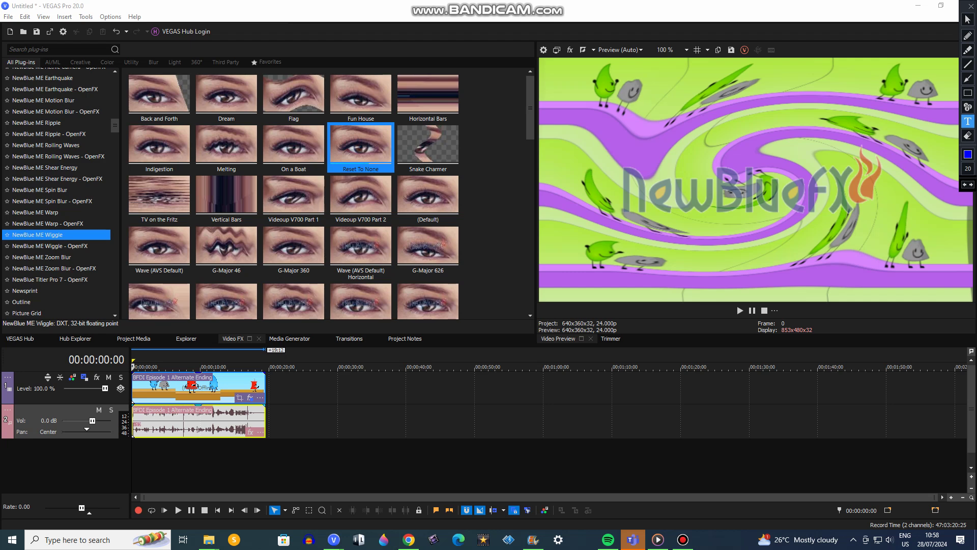
{"action": "left_click", "coordinate": [303, 331]}
{"action": "type", "text": "SORRY"}
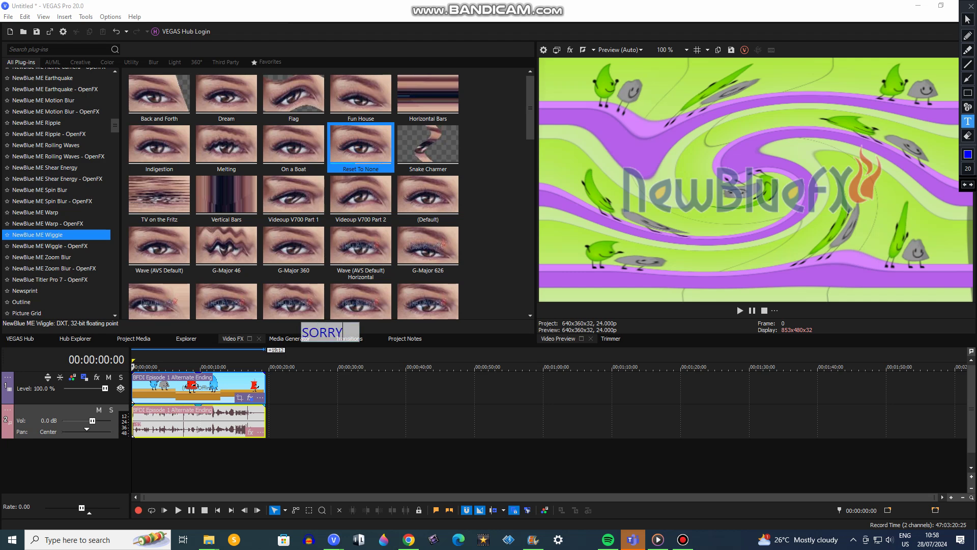
{"action": "type", "text": " MISTAKE"}
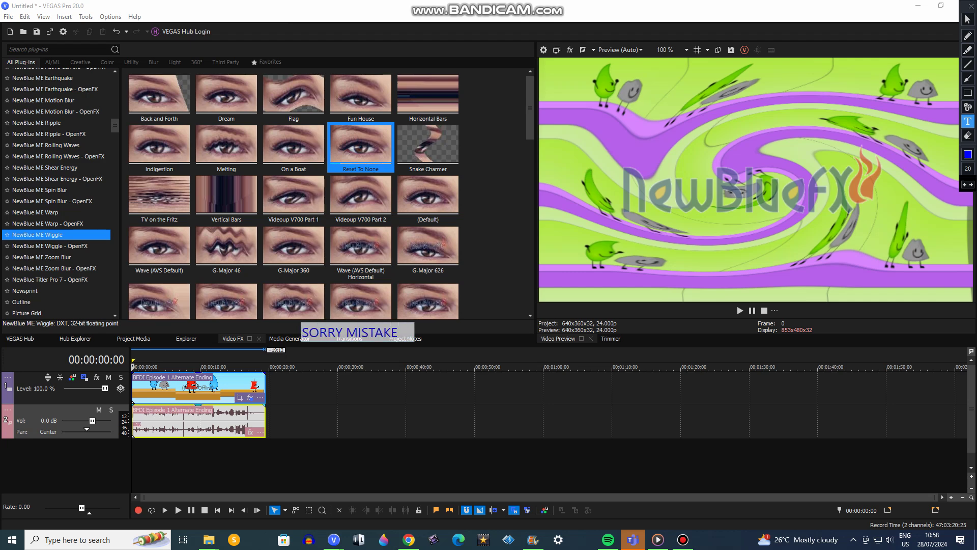
{"action": "type", "text": " :("}
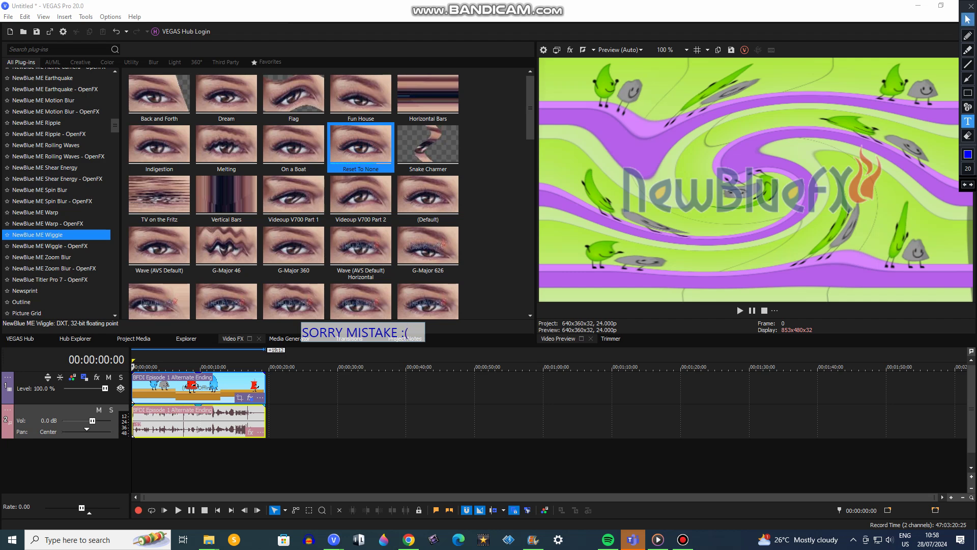
Erase the "SORRY MISTAKE :(" text annotation from the screen.
{"action": "left_click", "coordinate": [968, 20]}
{"action": "left_click", "coordinate": [968, 121]}
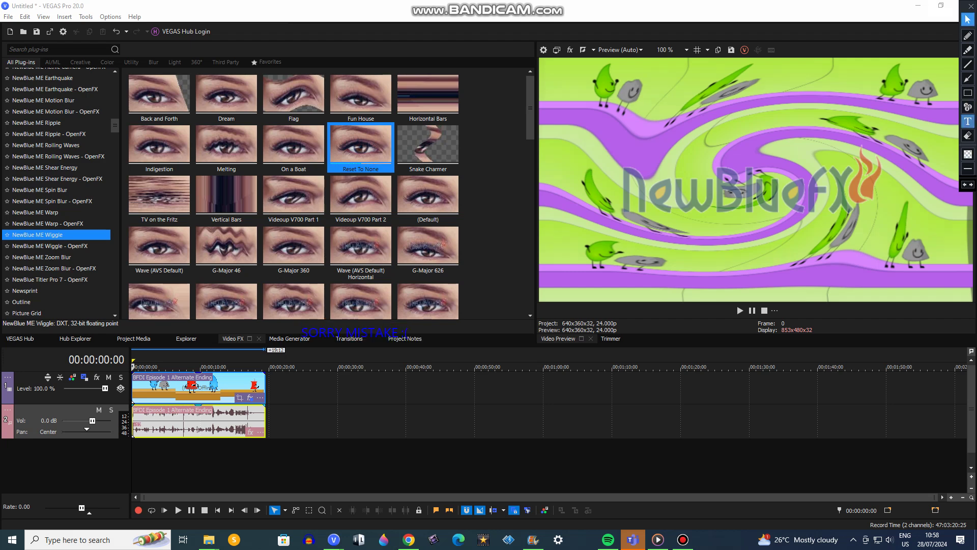
{"action": "double_click", "coordinate": [968, 135]}
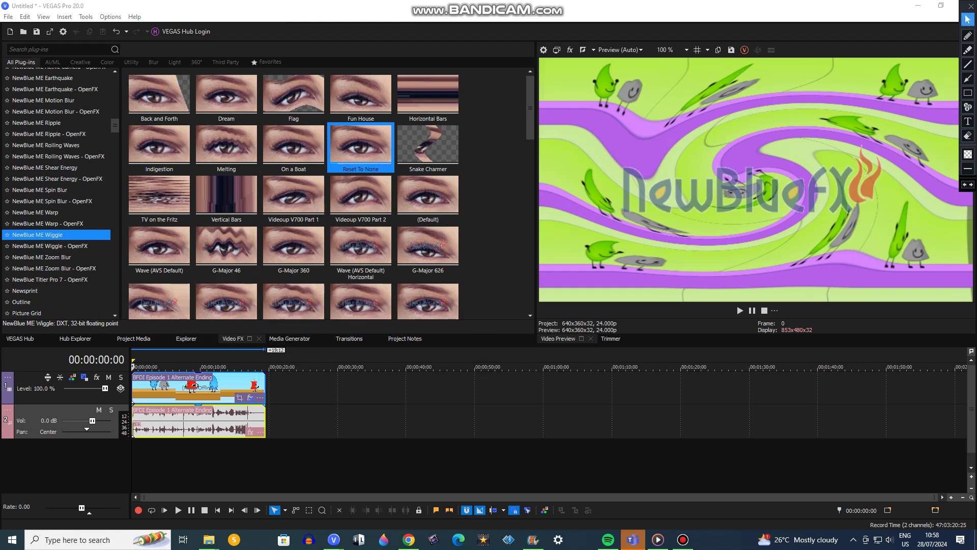
Set the audio event's pitch change to -13 in its properties.
{"action": "right_click", "coordinate": [189, 422]}
{"action": "left_click", "coordinate": [215, 522]}
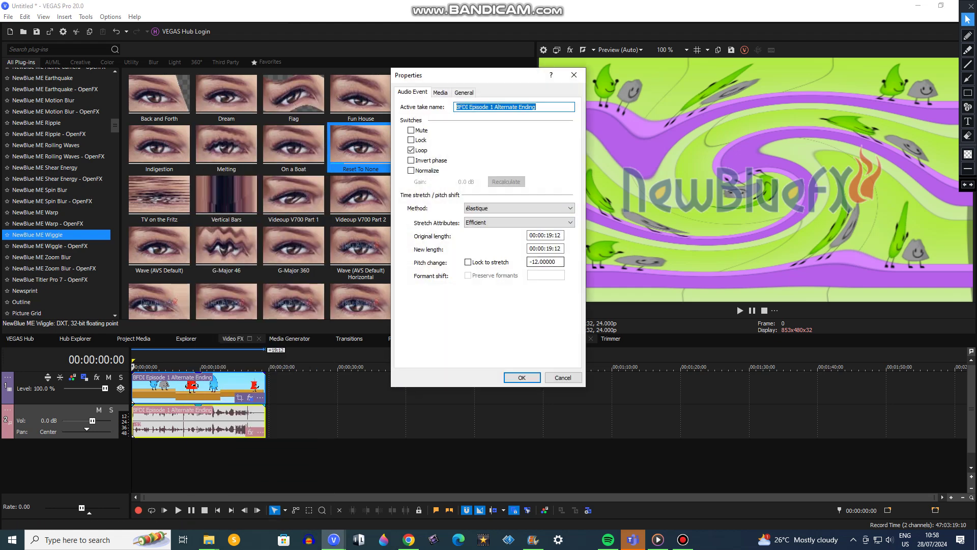
{"action": "left_click_drag", "start_coordinate": [557, 262], "coordinate": [535, 262]}
{"action": "type", "text": "3"}
{"action": "key", "text": "Return"}
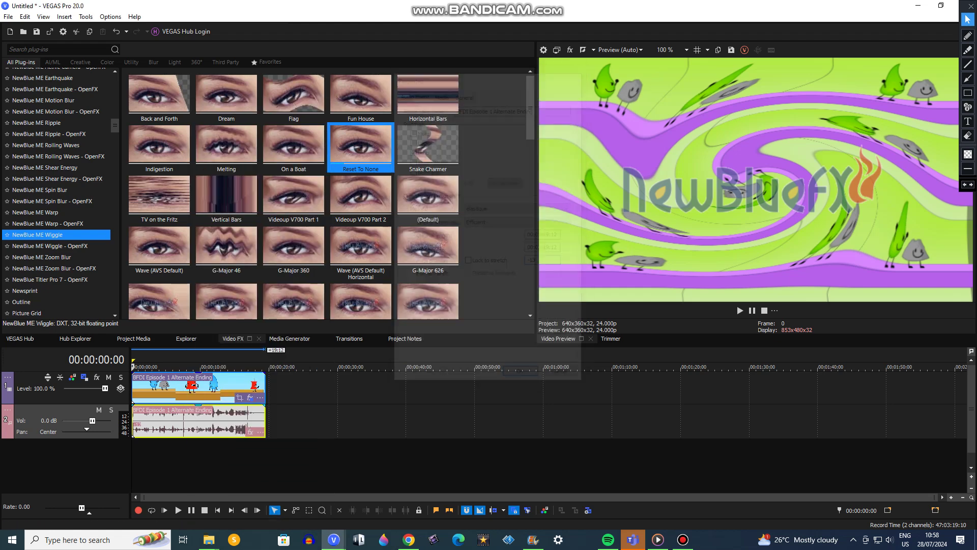
Duplicate the audio track and set the pitch change of the copied event to -9.
{"action": "right_click", "coordinate": [303, 419]}
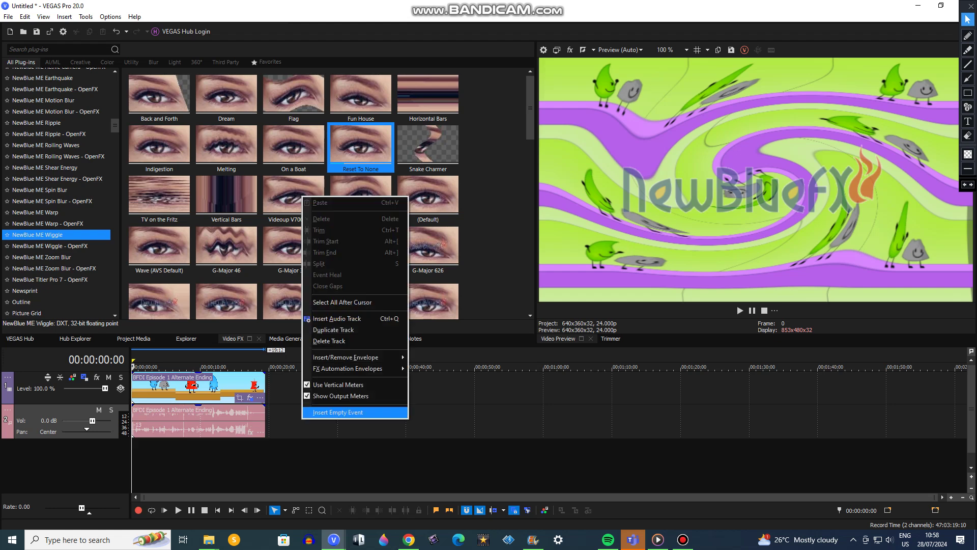
{"action": "left_click", "coordinate": [334, 330]}
{"action": "right_click", "coordinate": [234, 456]}
{"action": "left_click", "coordinate": [256, 452]}
{"action": "left_click_drag", "start_coordinate": [558, 262], "coordinate": [535, 262]}
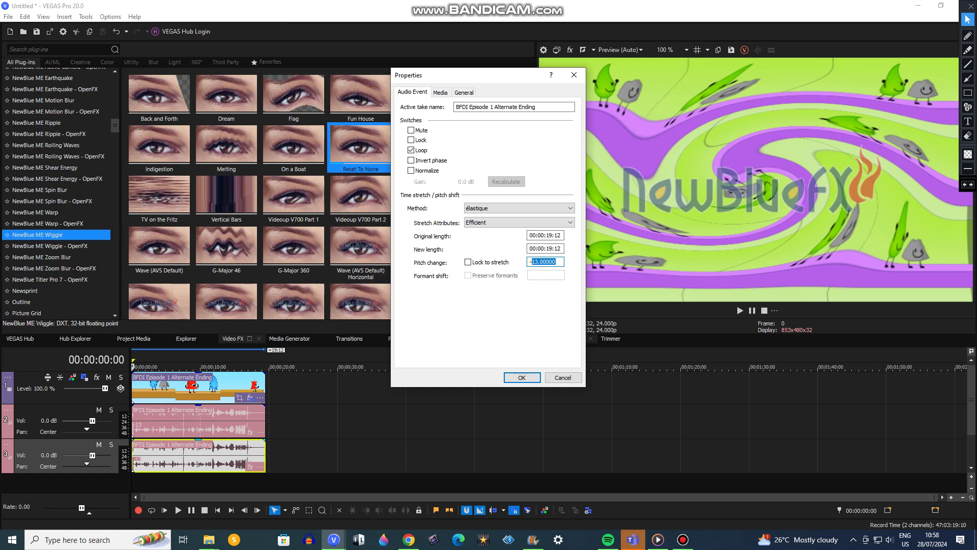
{"action": "key", "text": "Return"}
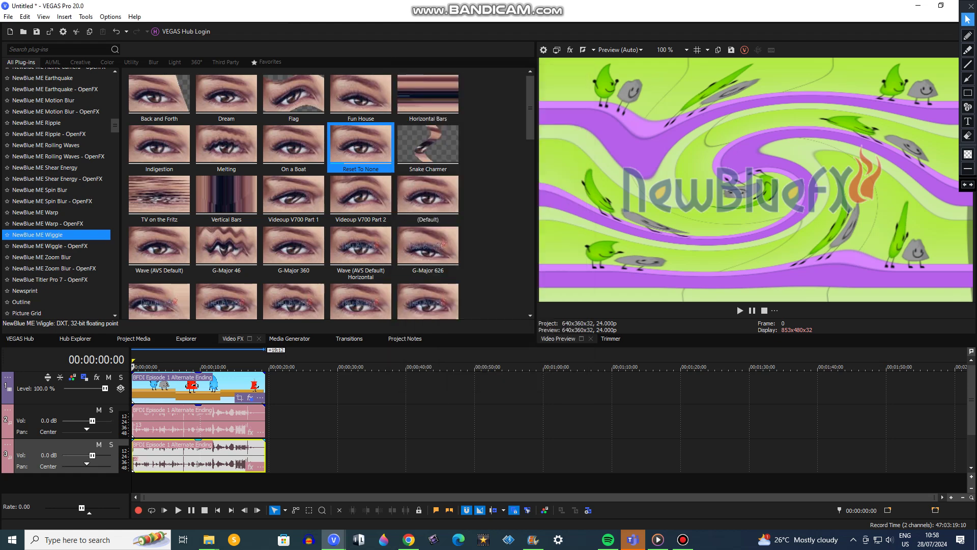
Duplicate the second audio track and set the pitch change of its copied event to 1.
{"action": "left_click_drag", "start_coordinate": [971, 400], "coordinate": [971, 418]}
{"action": "right_click", "coordinate": [286, 417]}
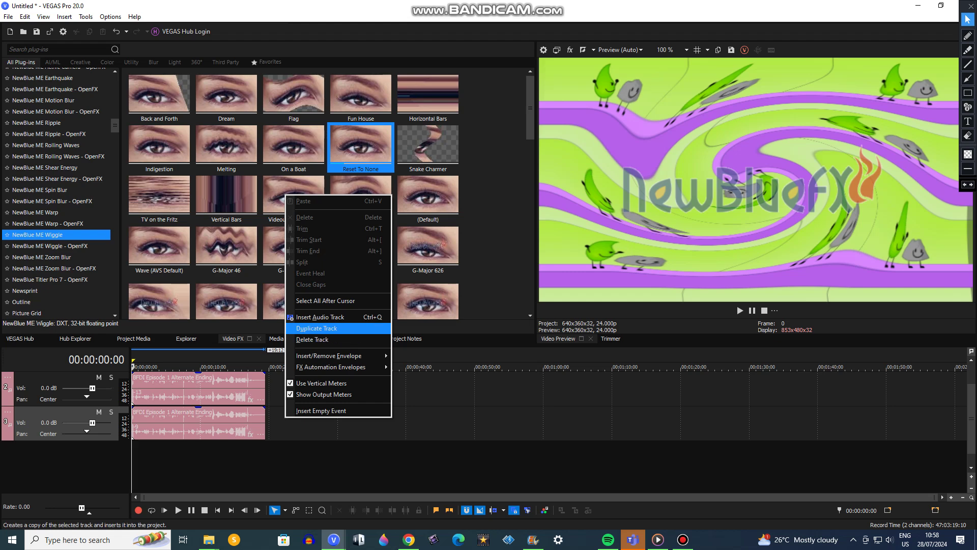
{"action": "left_click", "coordinate": [317, 329]}
{"action": "right_click", "coordinate": [209, 455]}
{"action": "left_click", "coordinate": [224, 448]}
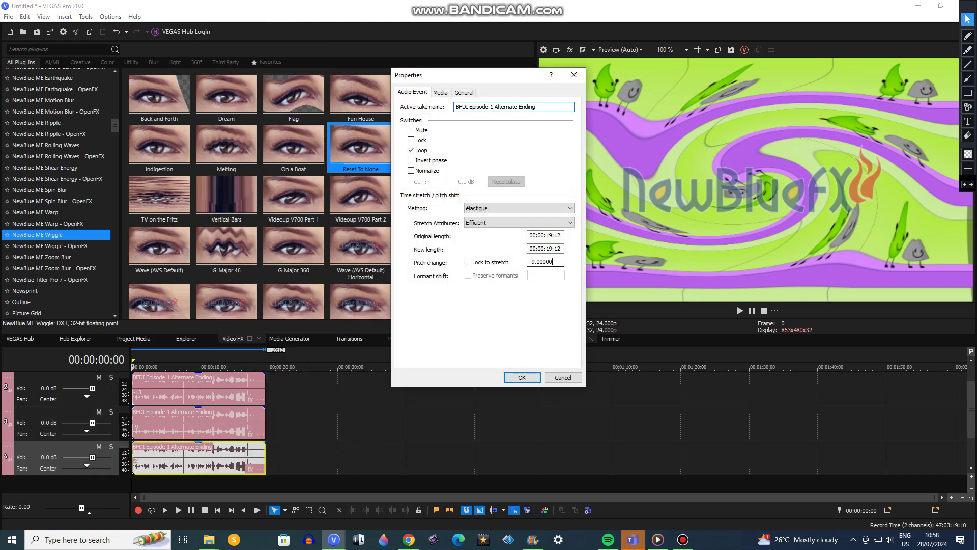
{"action": "key", "text": "Return"}
Duplicate the third audio track and change the pitch of its copied event.
{"action": "right_click", "coordinate": [324, 453]}
{"action": "left_click", "coordinate": [357, 362]}
{"action": "right_click", "coordinate": [234, 484]}
{"action": "left_click", "coordinate": [265, 476]}
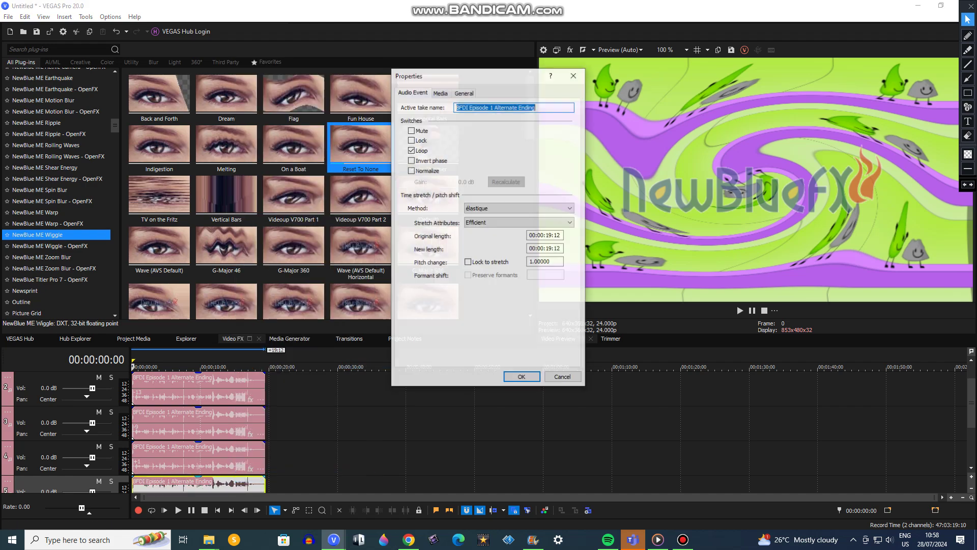
{"action": "key", "text": "Return"}
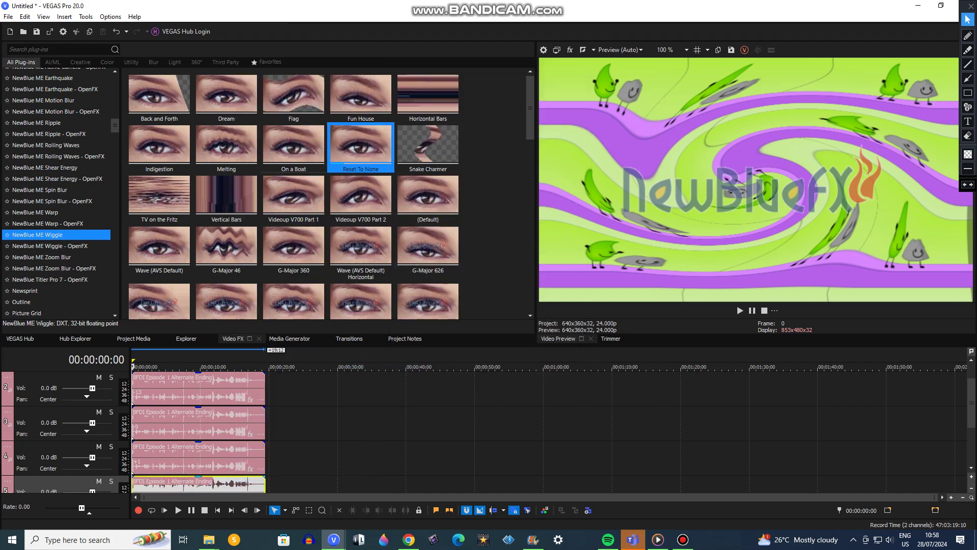
Duplicate the fourth audio track and set the pitch change of its copied event to 13.
{"action": "scroll", "coordinate": [321, 422], "scroll_direction": "down", "scroll_amount": 2}
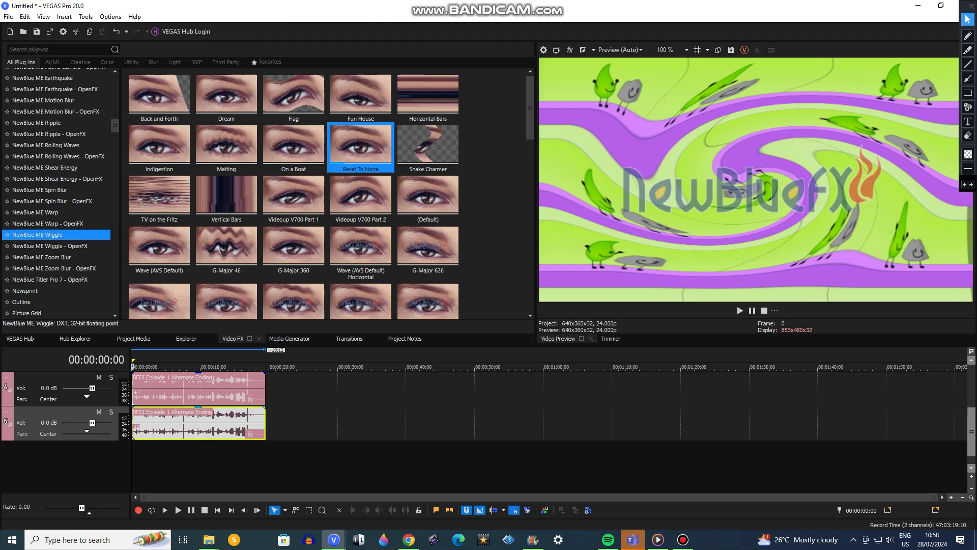
{"action": "right_click", "coordinate": [321, 423]}
{"action": "left_click", "coordinate": [352, 332]}
{"action": "right_click", "coordinate": [210, 458]}
{"action": "left_click", "coordinate": [239, 450]}
{"action": "left_click_drag", "start_coordinate": [555, 262], "coordinate": [528, 263]}
{"action": "type", "text": "13"}
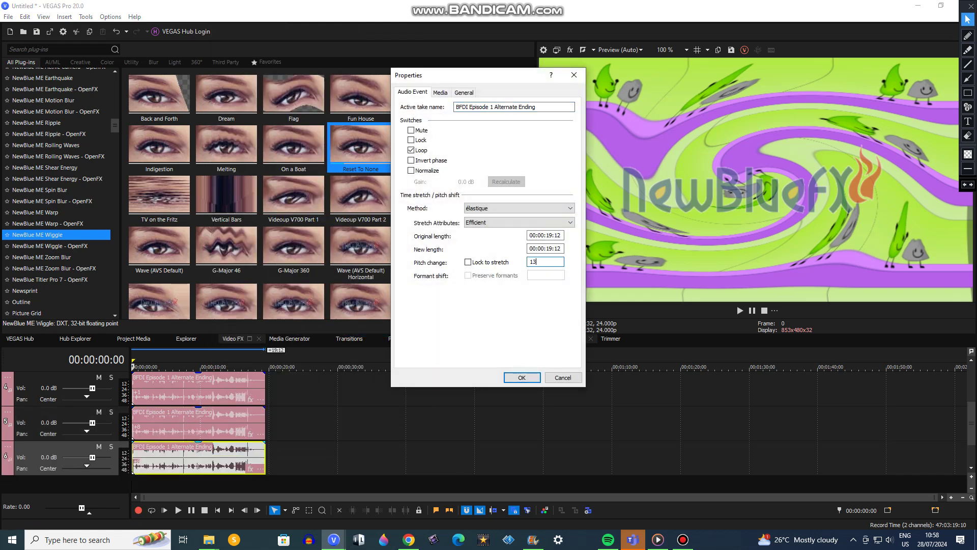
{"action": "key", "text": "Return"}
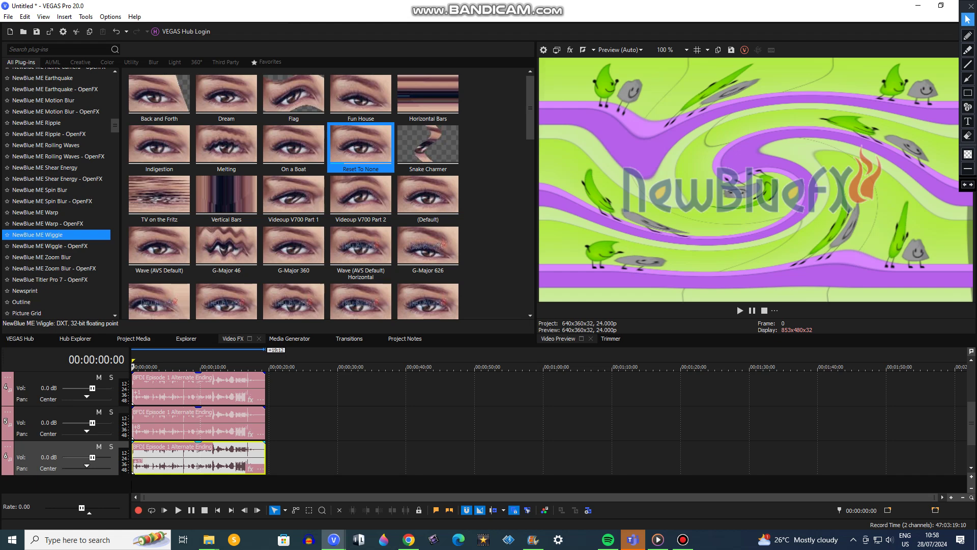
Select the BFDI video clip on the top track.
{"action": "scroll", "coordinate": [971, 423], "scroll_direction": "up", "scroll_amount": 3}
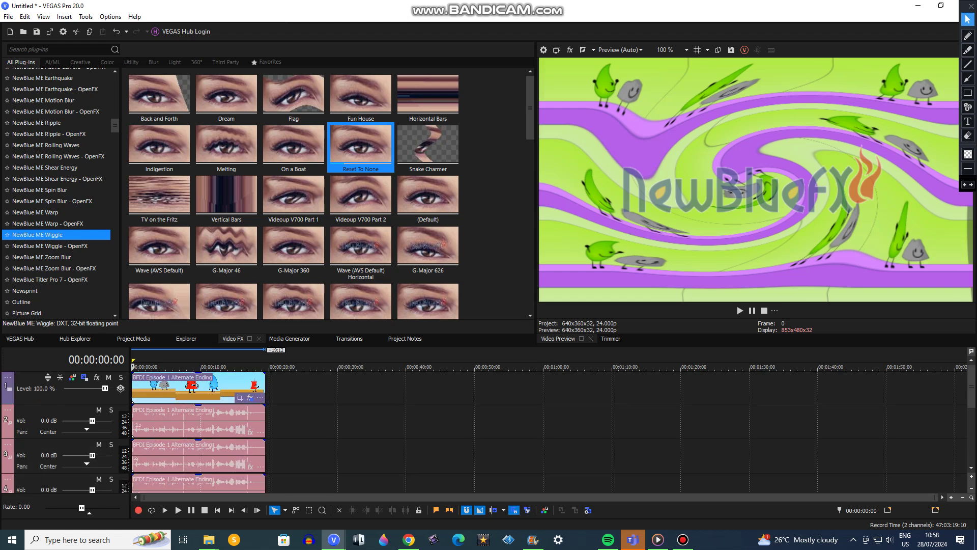
{"action": "left_click", "coordinate": [198, 388]}
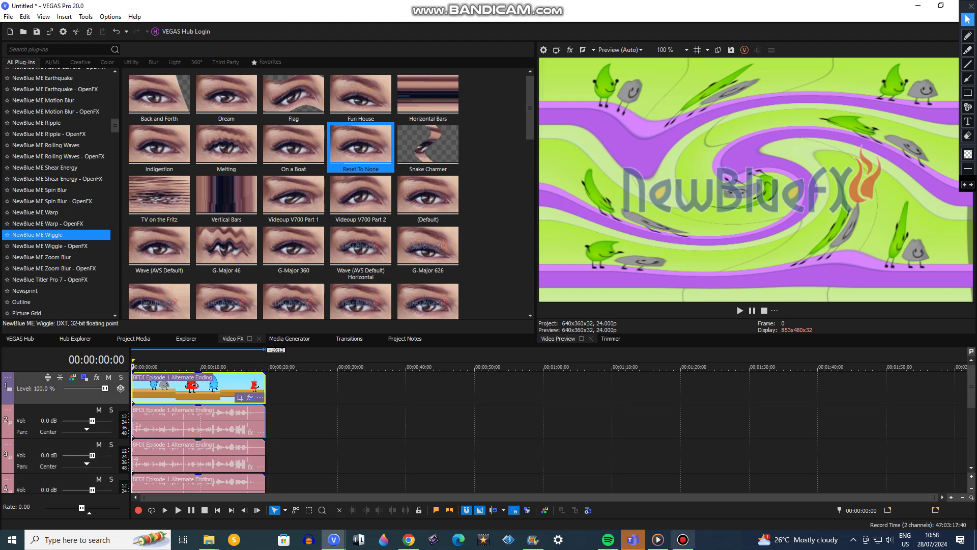